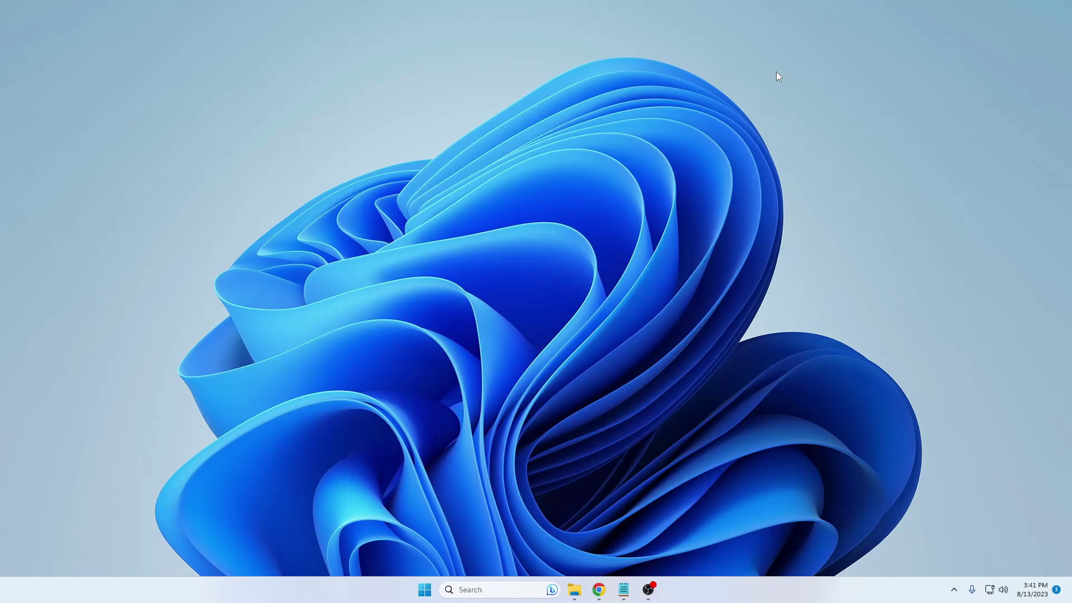
Step: Open Task Manager and select Google Chrome, the top memory user at 2,562 MB
right_click(425, 590)
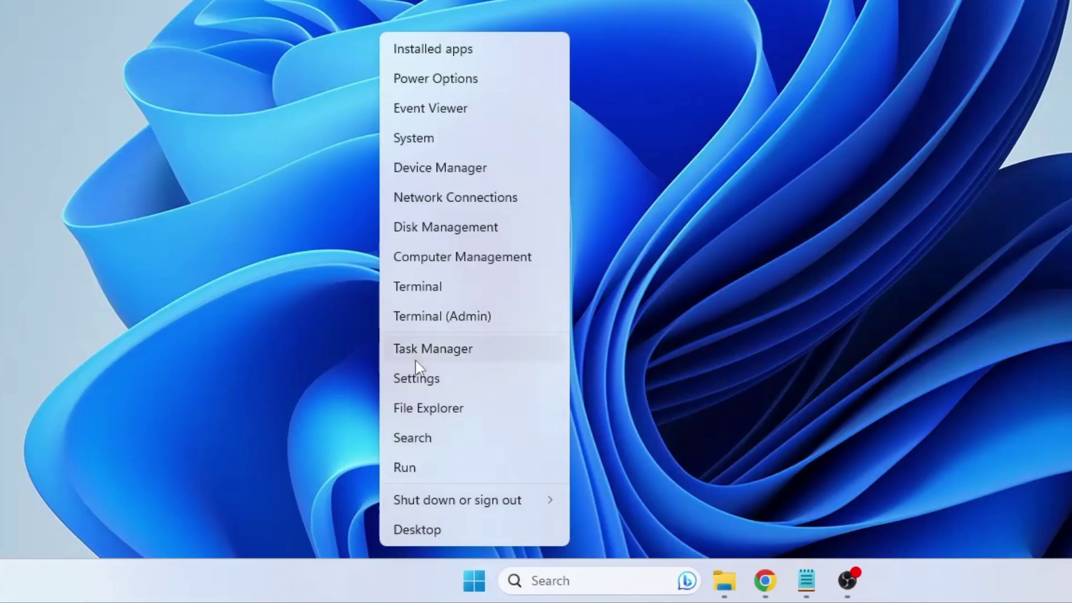
left_click(440, 350)
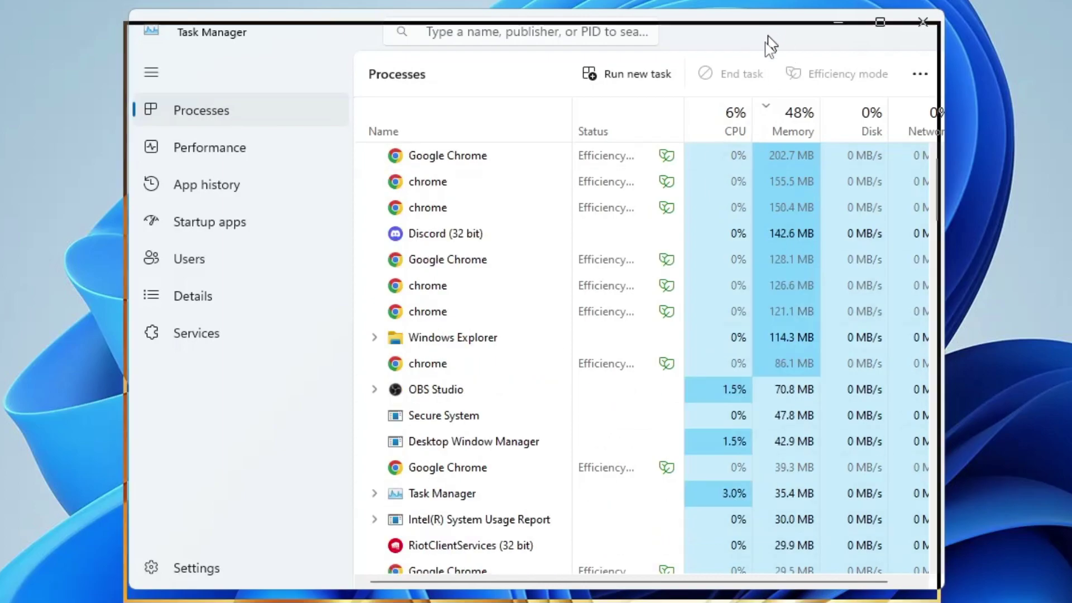
left_click_drag(768, 43, 744, 108)
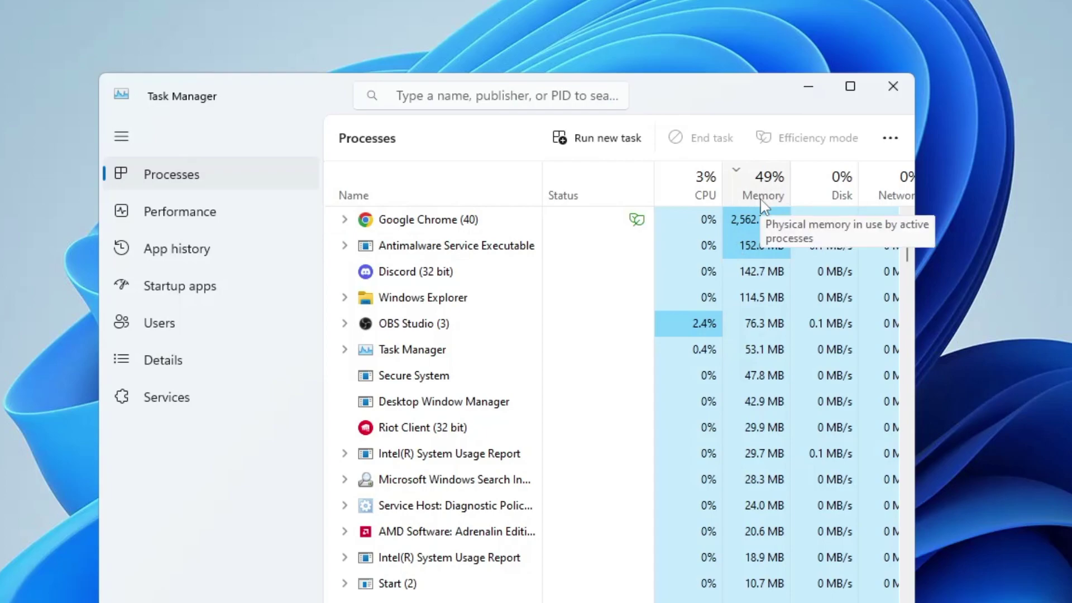
left_click(757, 223)
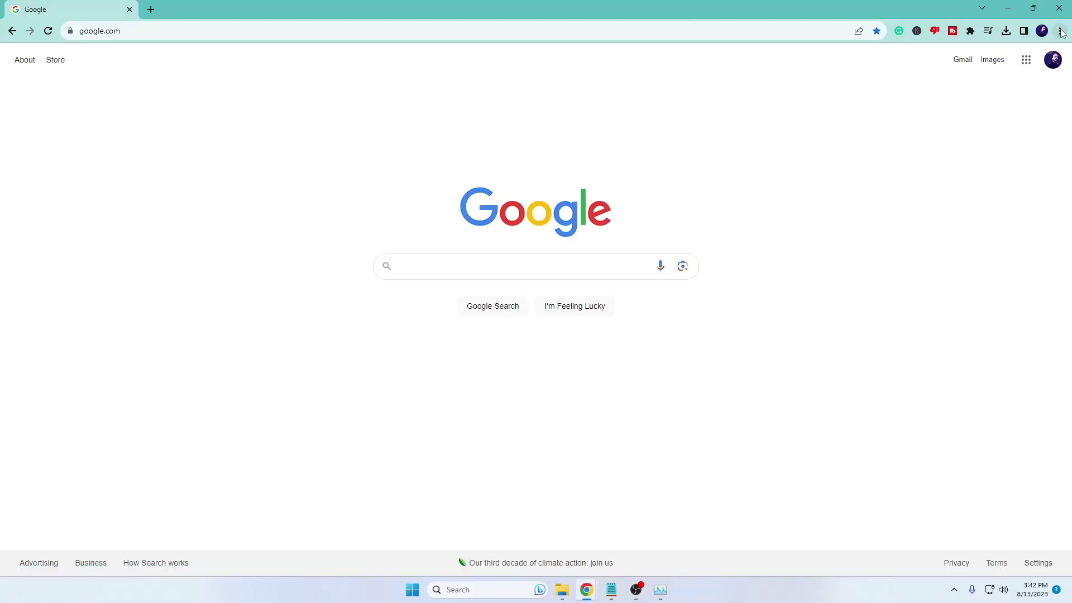
Step: Open Chrome's Settings to the Performance page showing Memory saver
left_click(1059, 31)
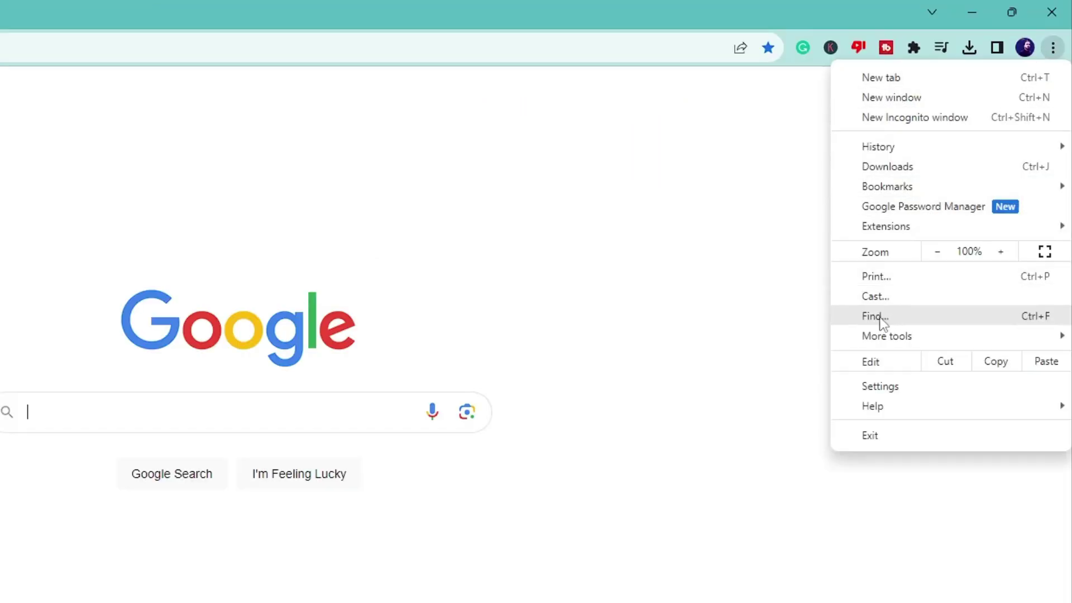
left_click(894, 387)
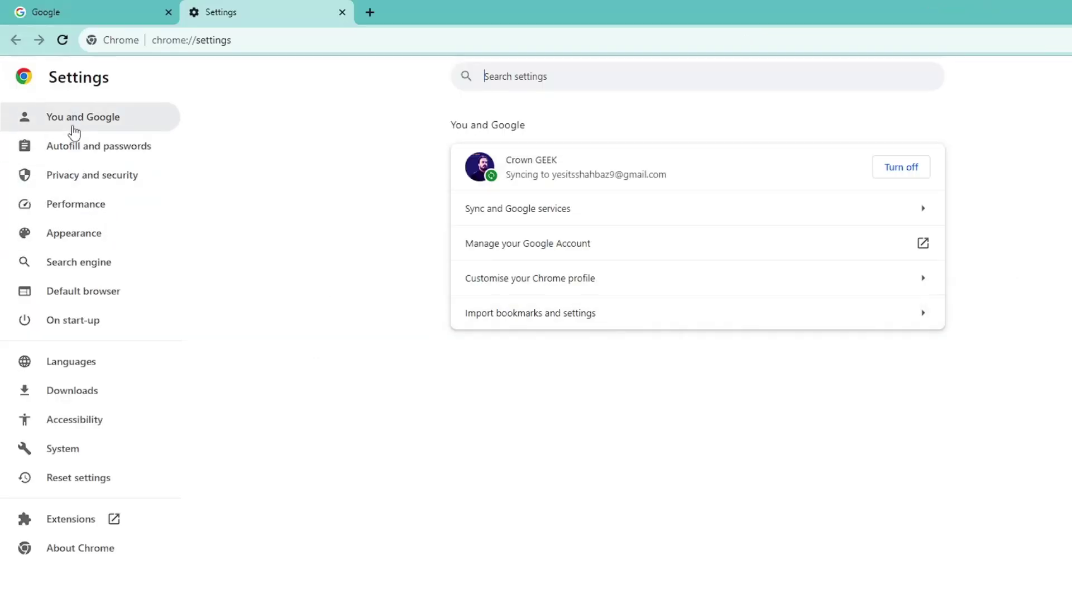
left_click(96, 205)
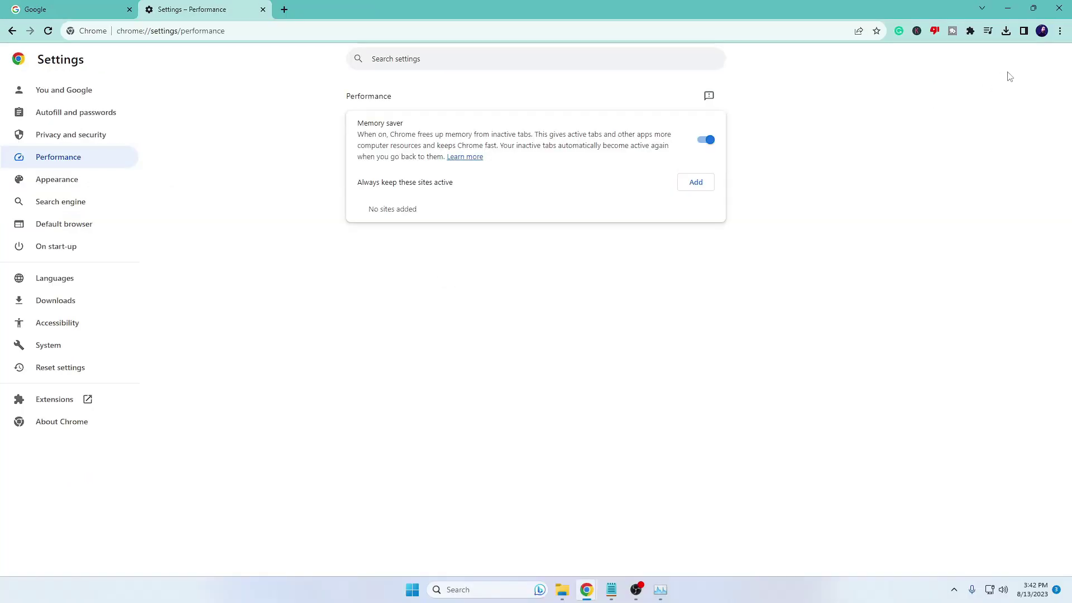
Step: Remove the MozBar extension from Chrome's extensions and confirm the removal
left_click(1061, 30)
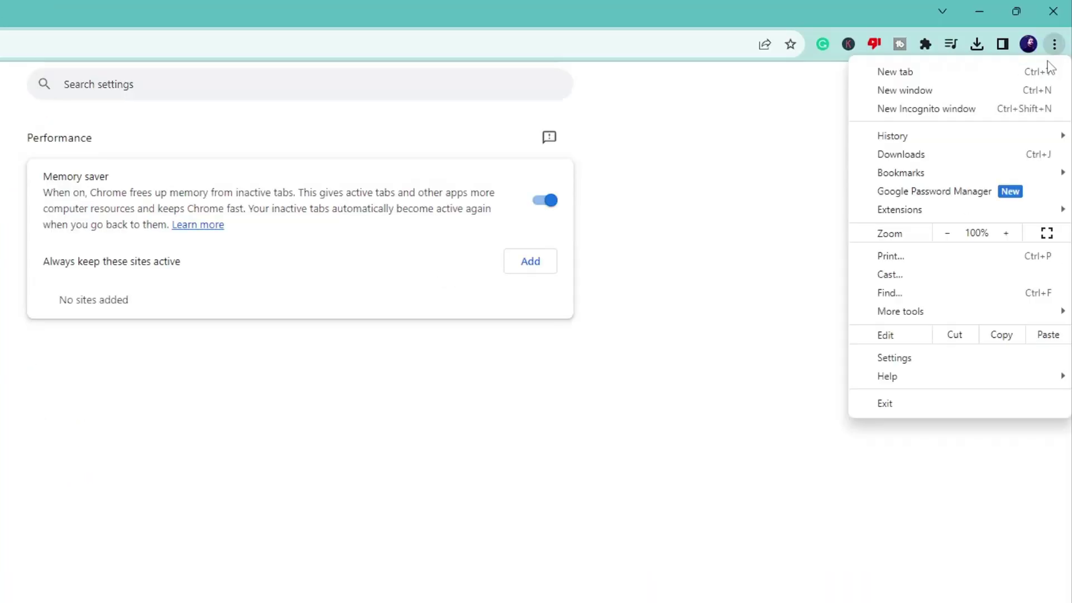
mouse_move(890, 210)
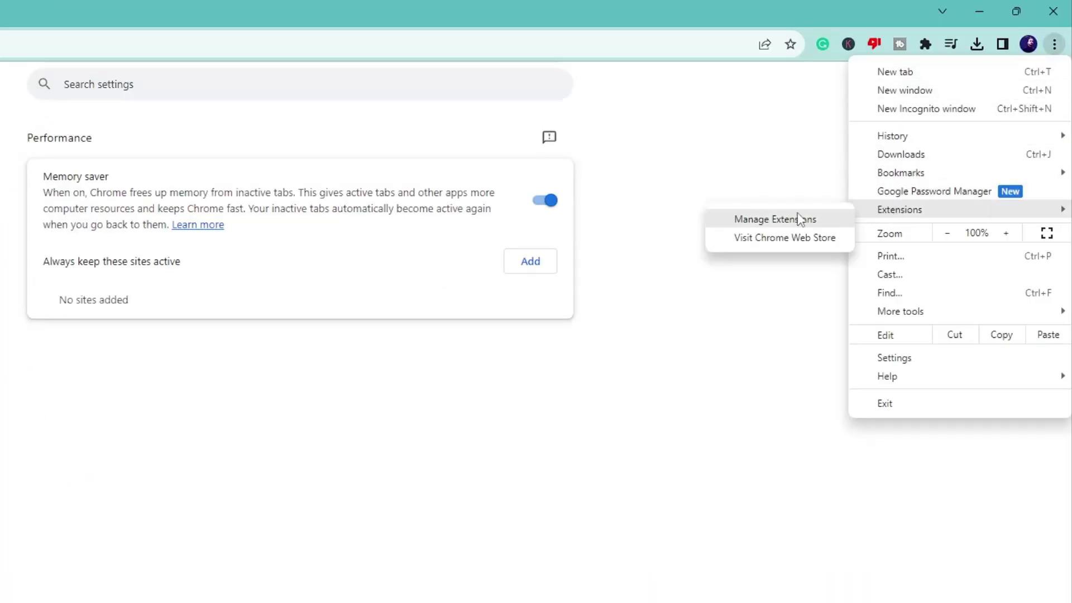
left_click(773, 220)
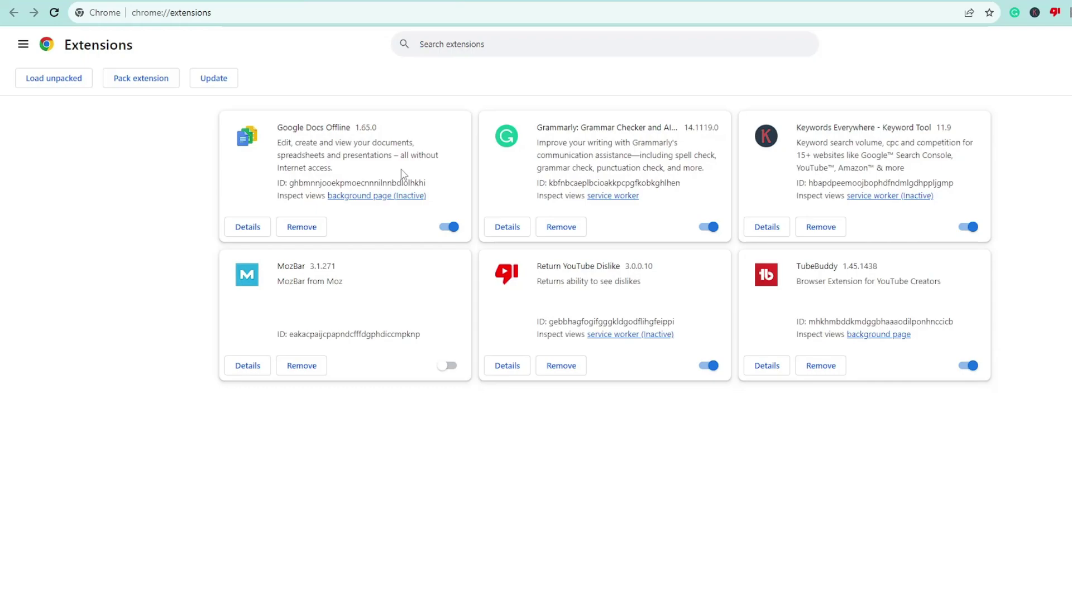
left_click(313, 370)
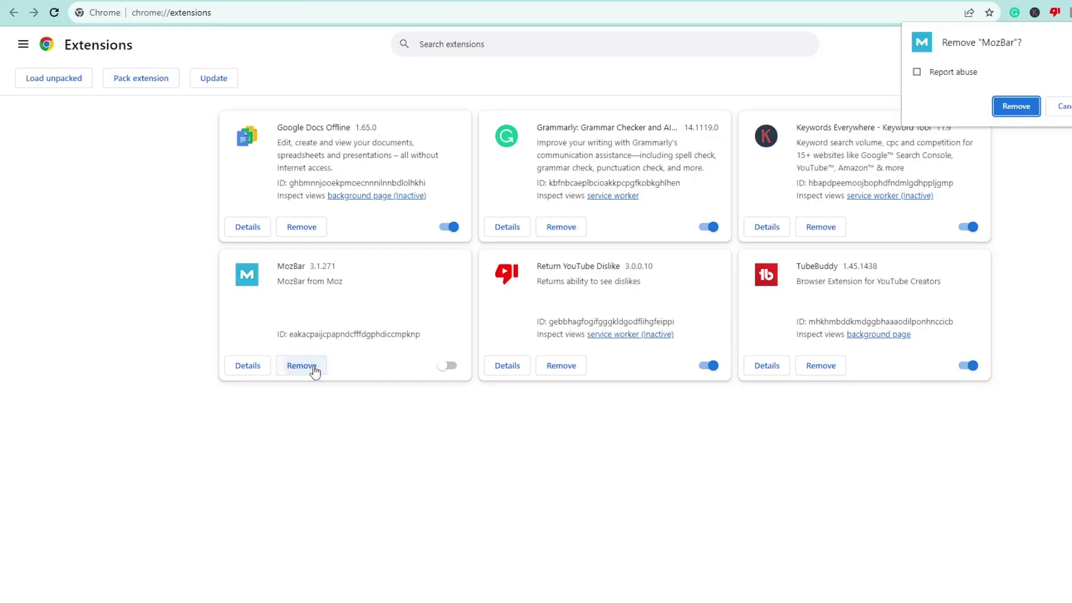
left_click(1017, 107)
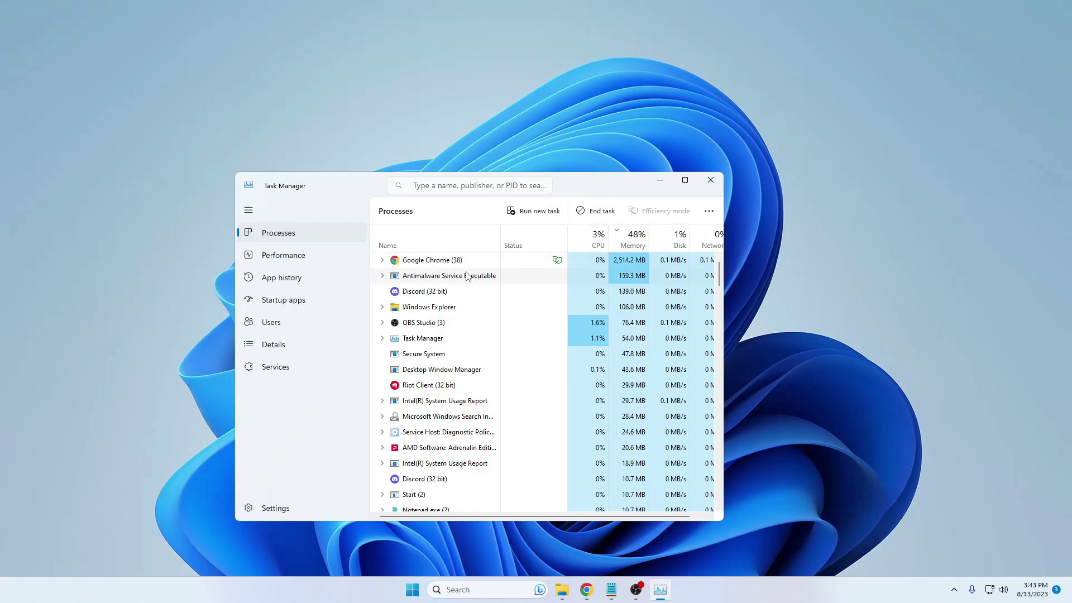
Step: End the Discord task, then close Task Manager
right_click(440, 290)
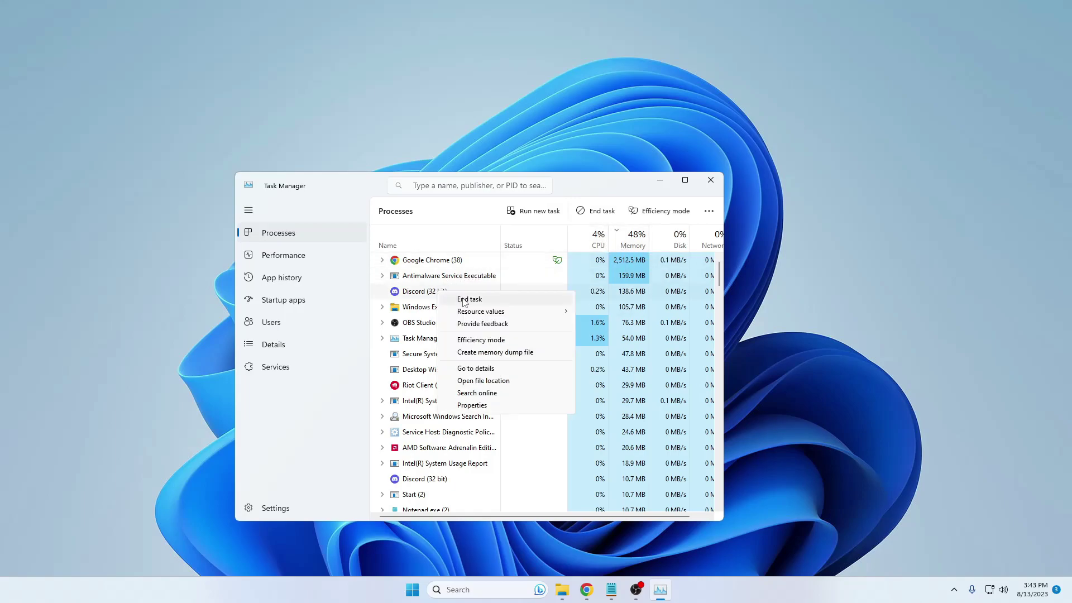
left_click(463, 300)
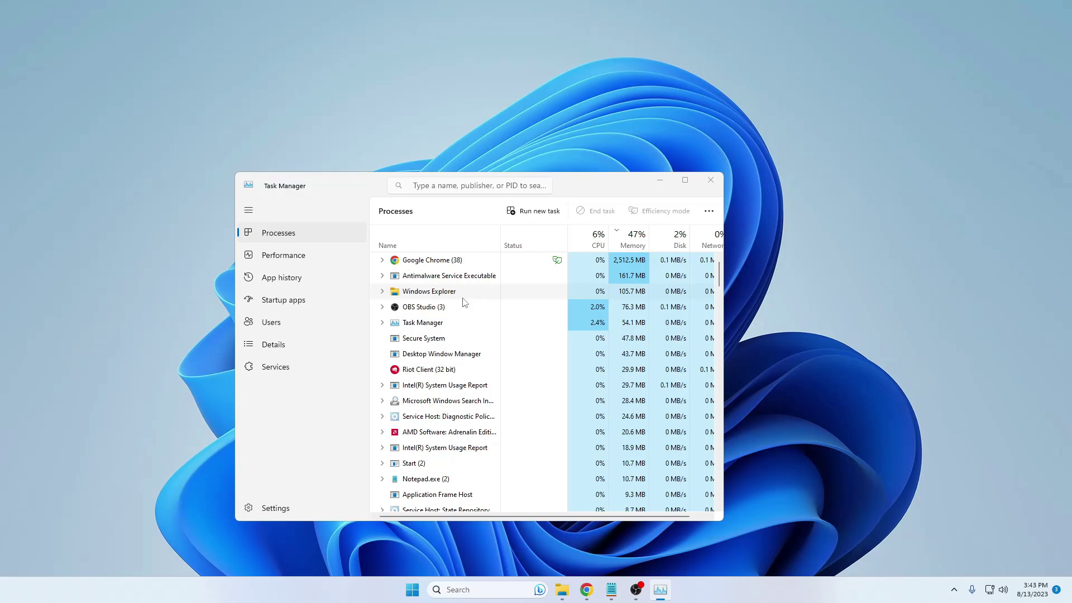
left_click(708, 181)
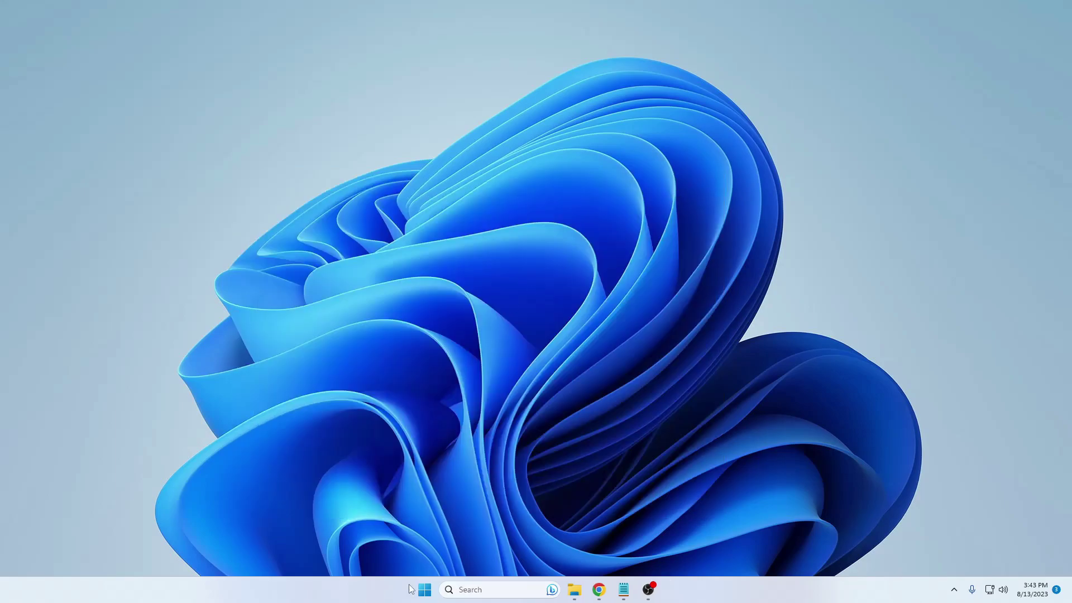
Step: Open Windows Settings to the Personalization > Colors page
right_click(422, 587)
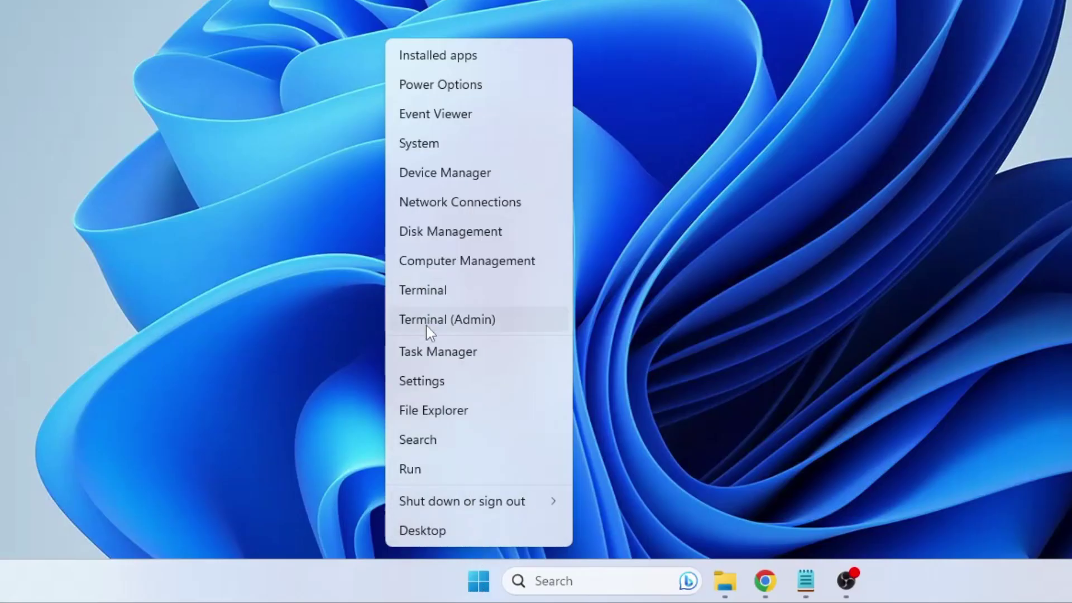
left_click(444, 382)
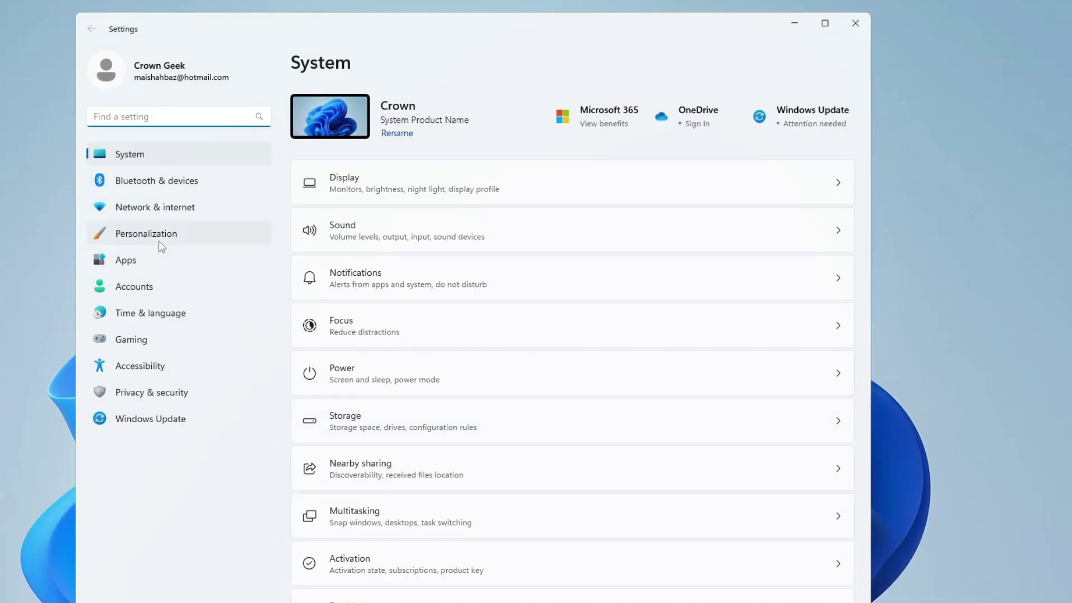
left_click(159, 239)
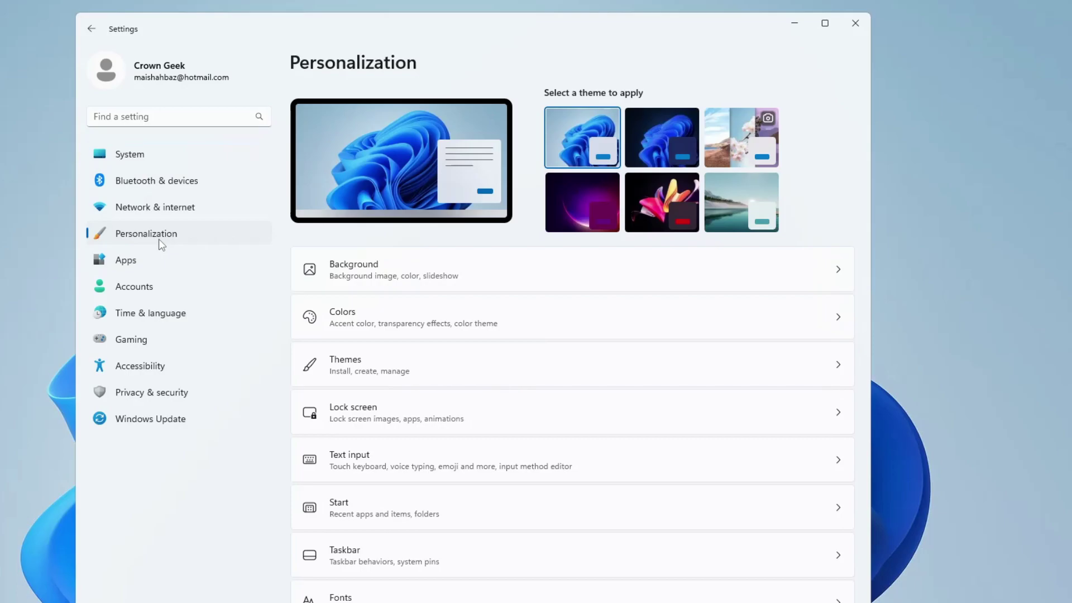
left_click(383, 327)
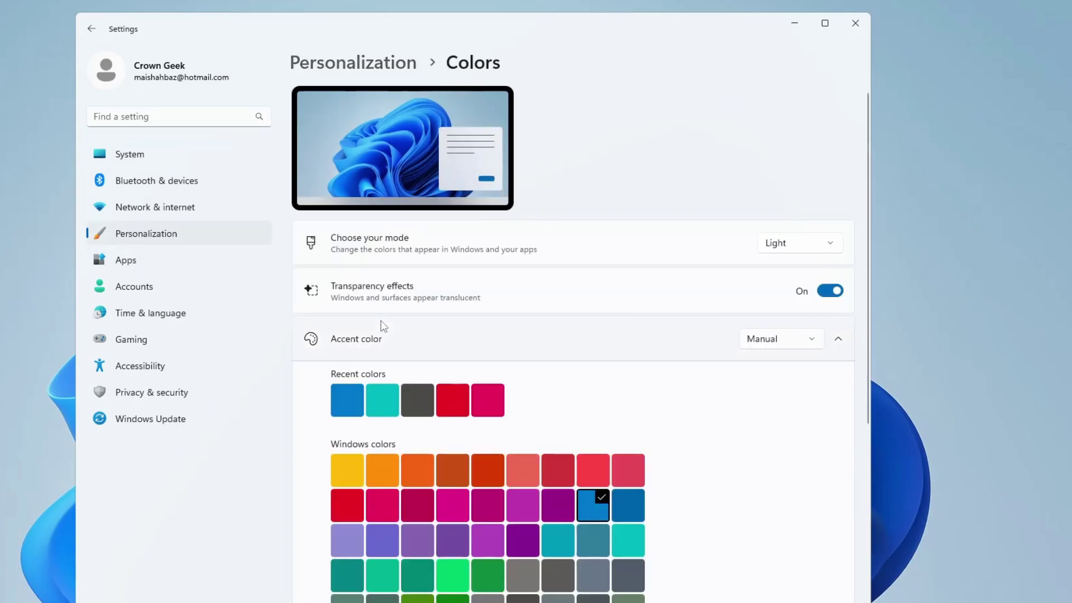
Step: Switch the Transparency effects toggle so it ends up Off
left_click(832, 299)
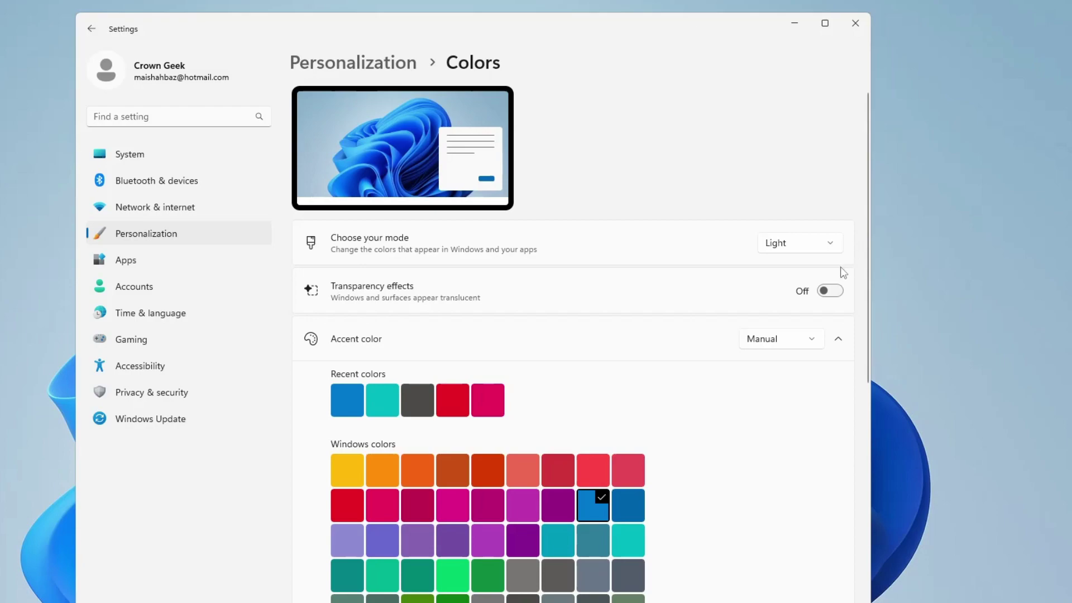
left_click(834, 292)
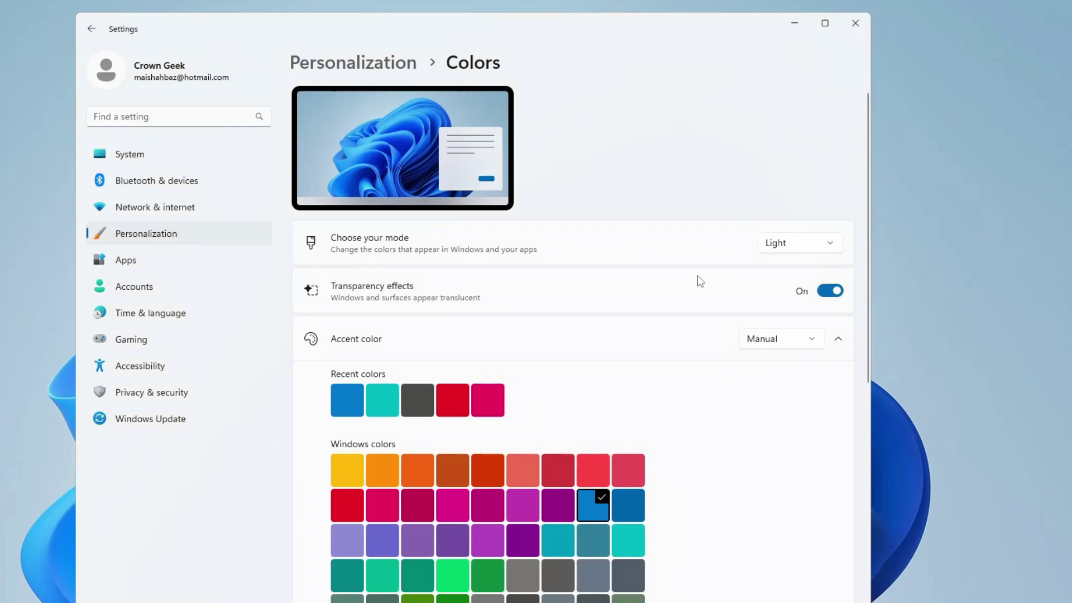
left_click(835, 295)
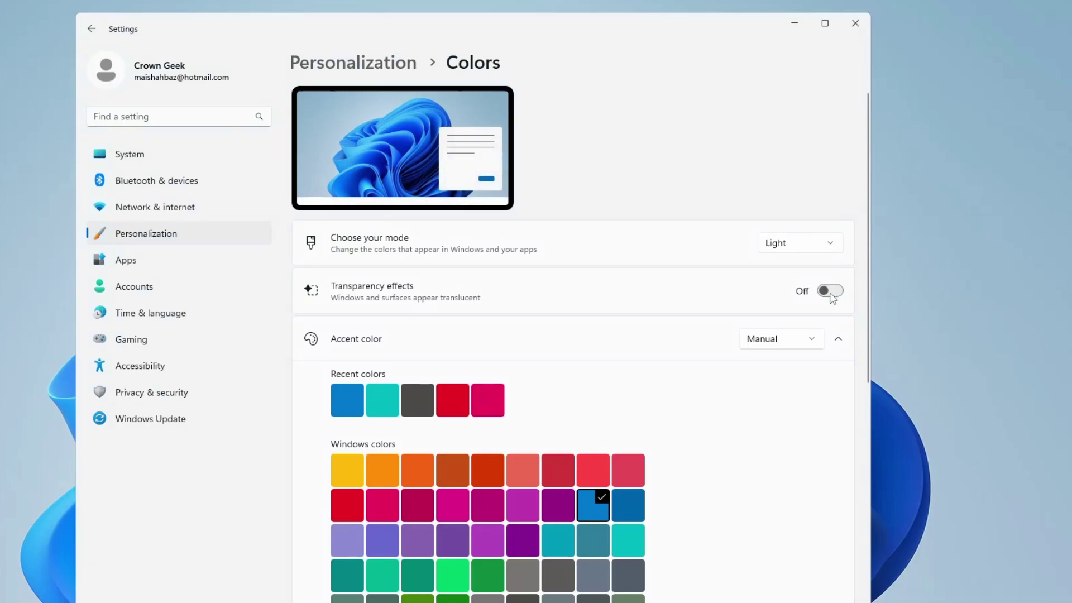
Step: In Privacy & security > General, stop Windows tracking app launches
left_click(146, 234)
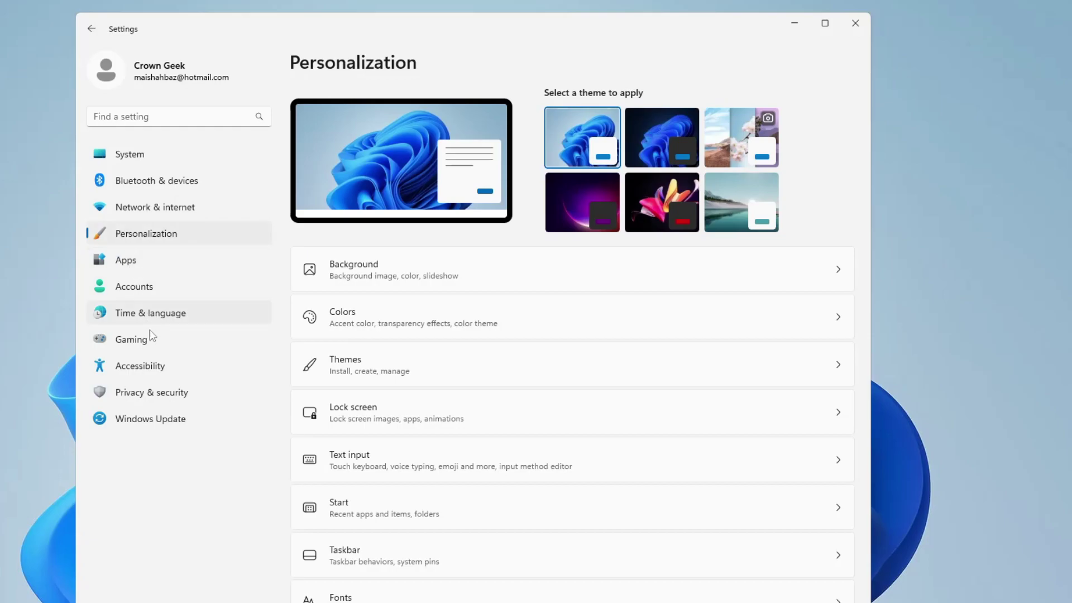
left_click(144, 396)
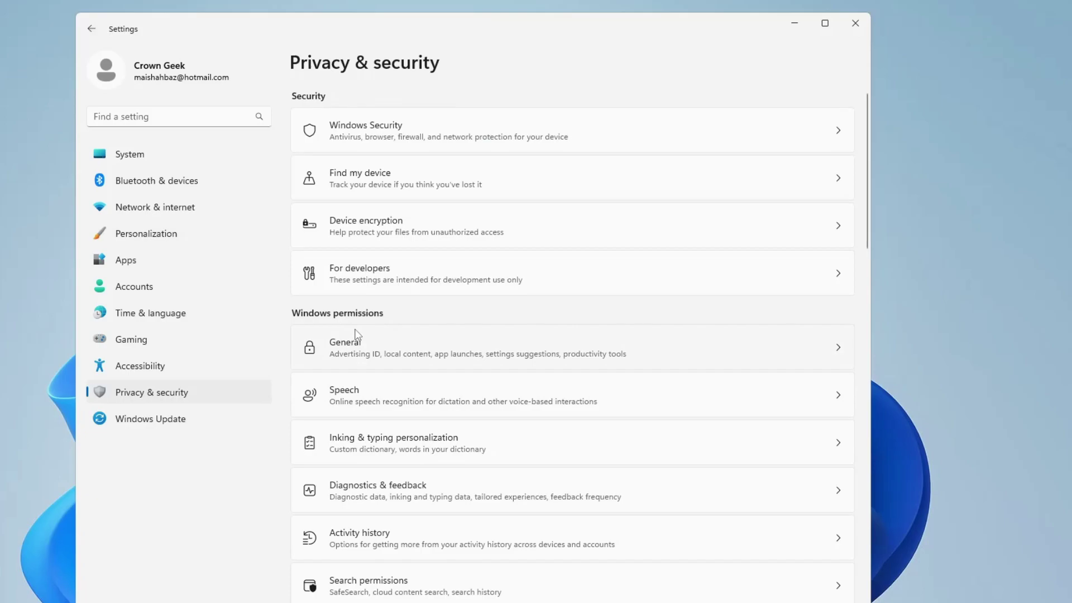
scroll(363, 318, "down", 2)
left_click(380, 274)
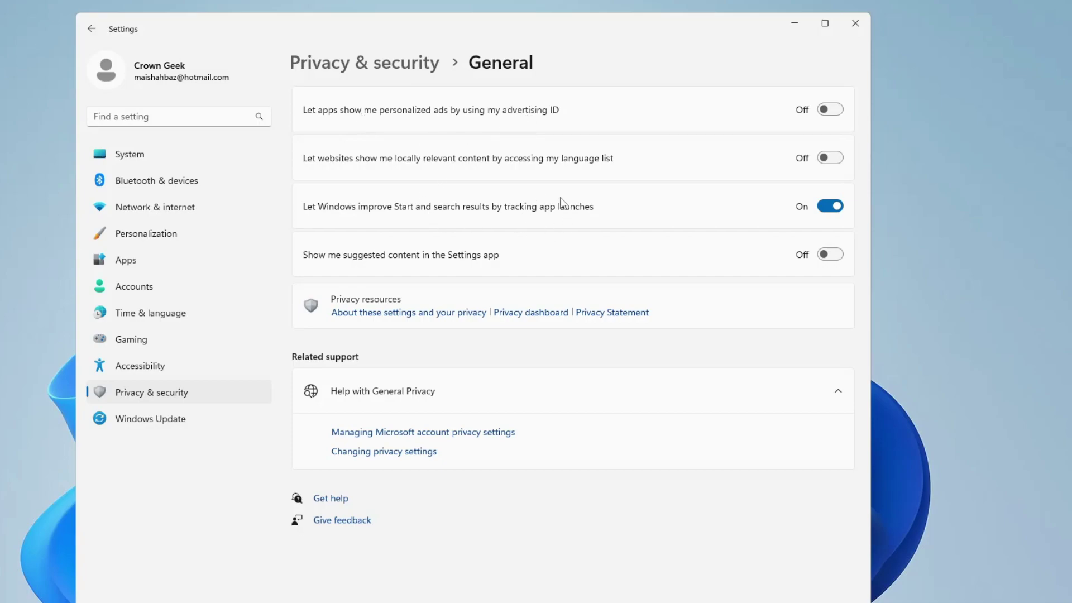
left_click(830, 206)
left_click(92, 29)
Step: Check the Speech privacy page, then scroll down to the App permissions section
scroll(410, 335, "down", 2)
left_click(404, 316)
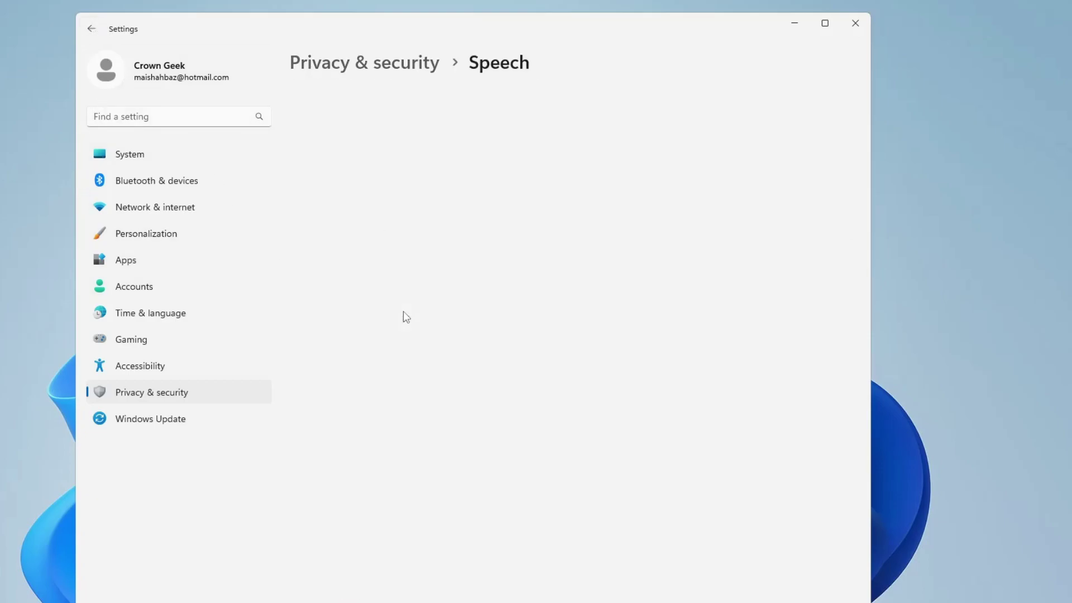
left_click(91, 29)
scroll(337, 301, "down", 3)
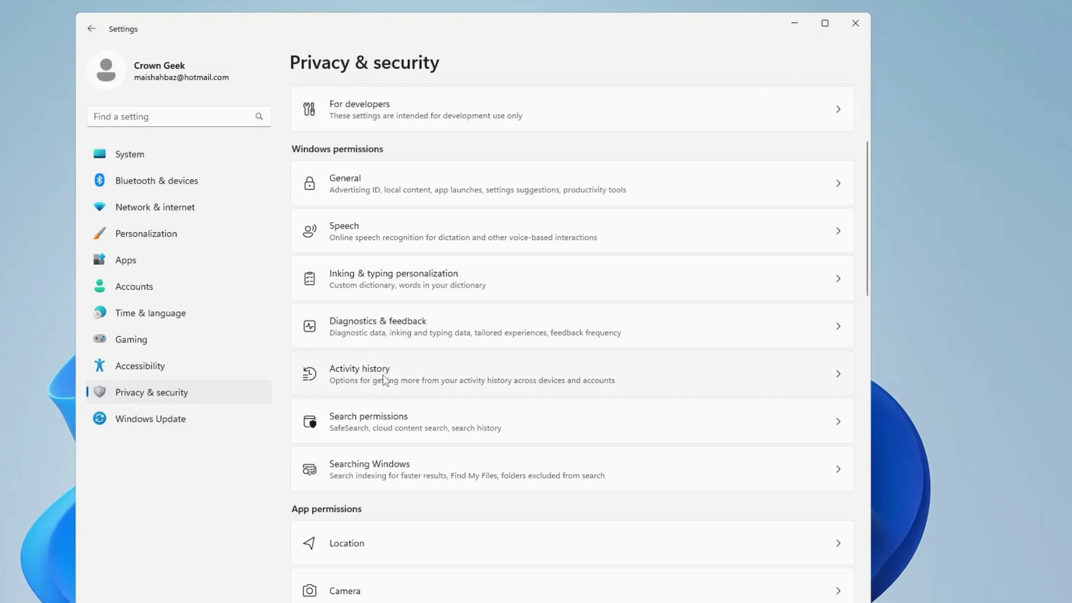
scroll(385, 380, "down", 4)
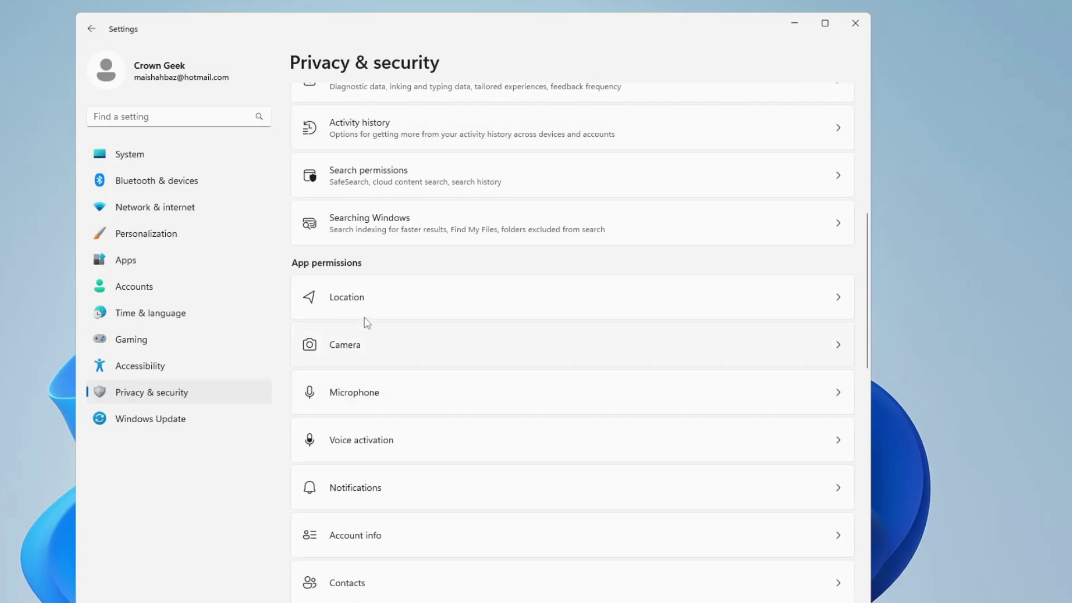
scroll(357, 358, "down", 1)
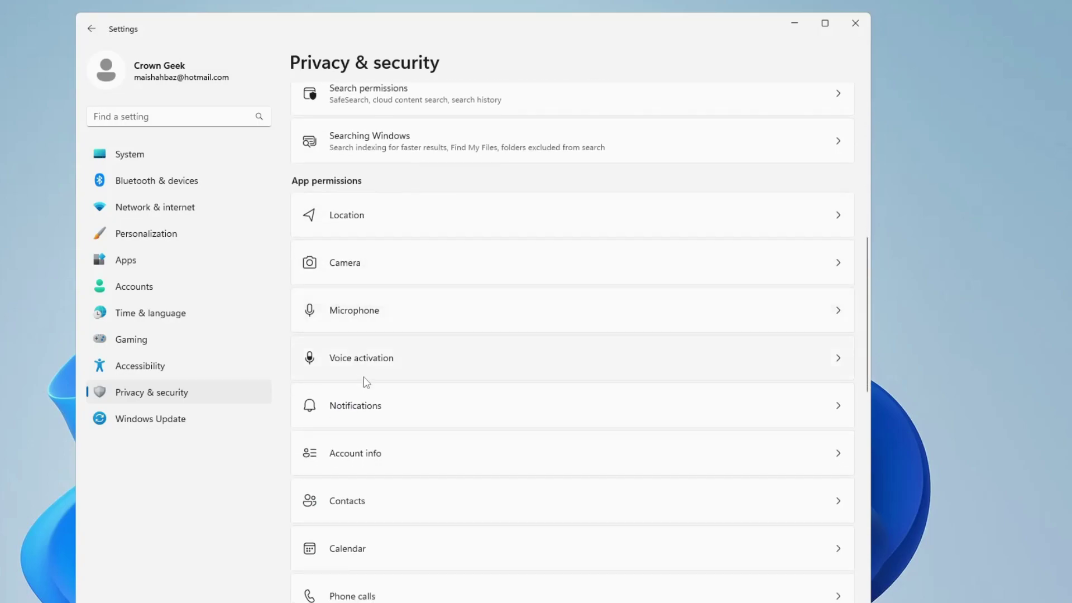
Step: Turn off Notification access for apps on the Notifications permissions page
left_click(386, 404)
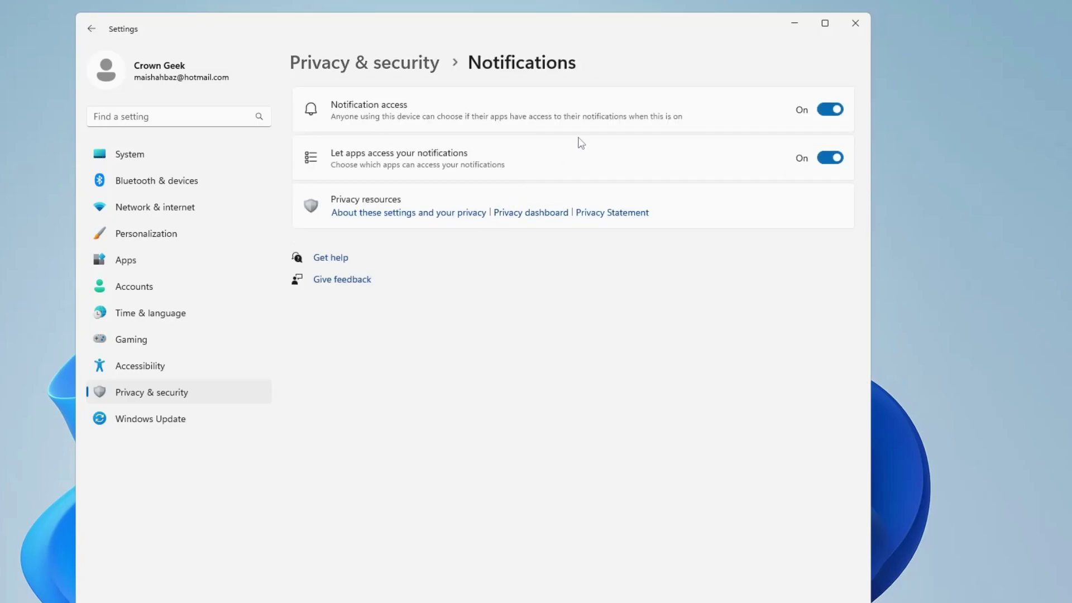
left_click(830, 109)
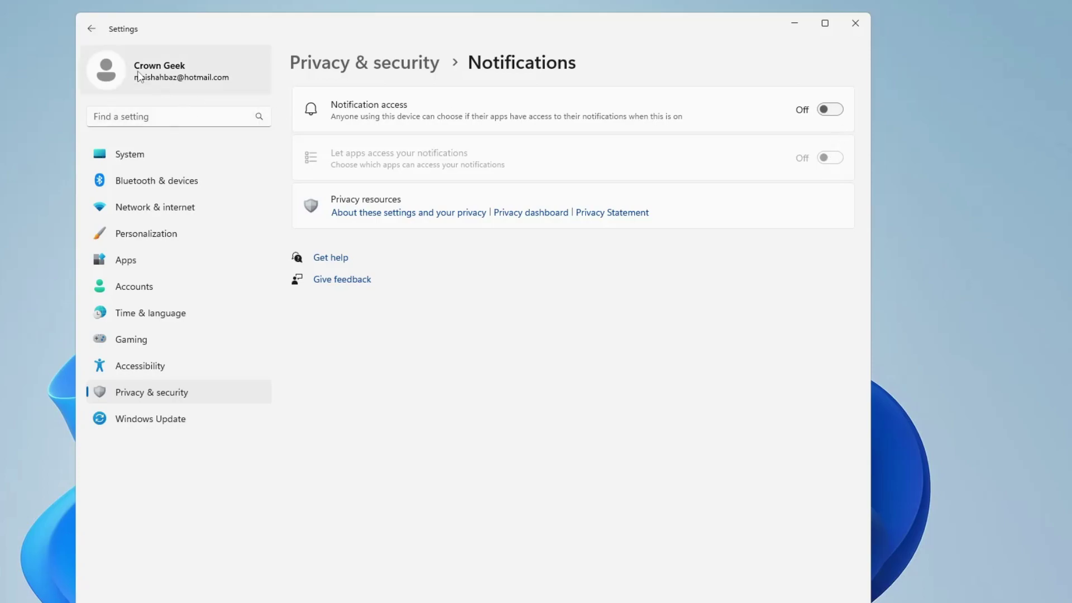
left_click(94, 29)
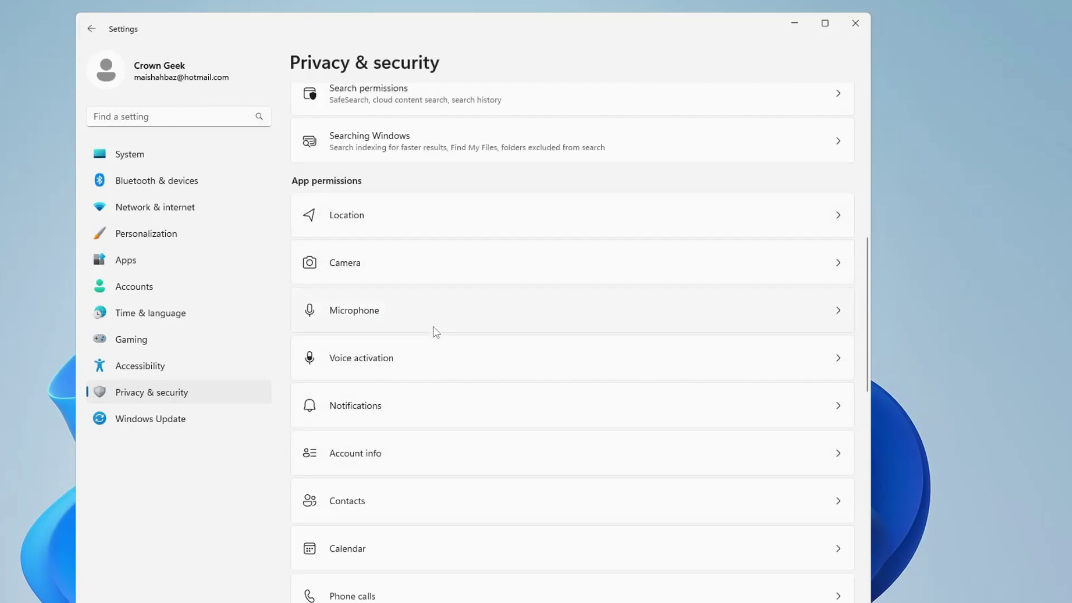
Step: Review Camera permissions, then scroll further down the app permissions list
left_click(397, 266)
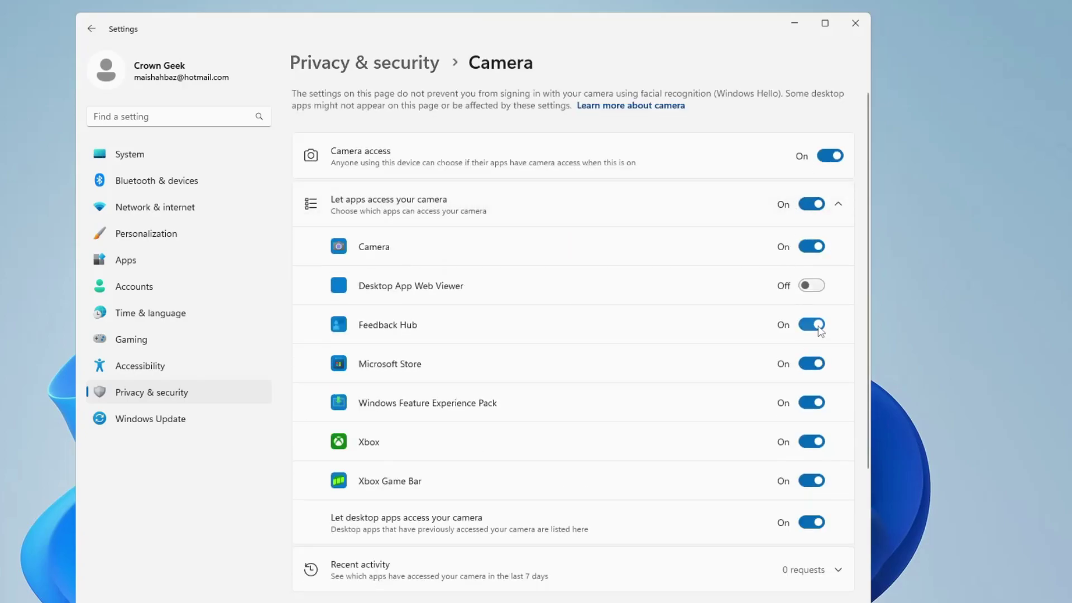
left_click(91, 29)
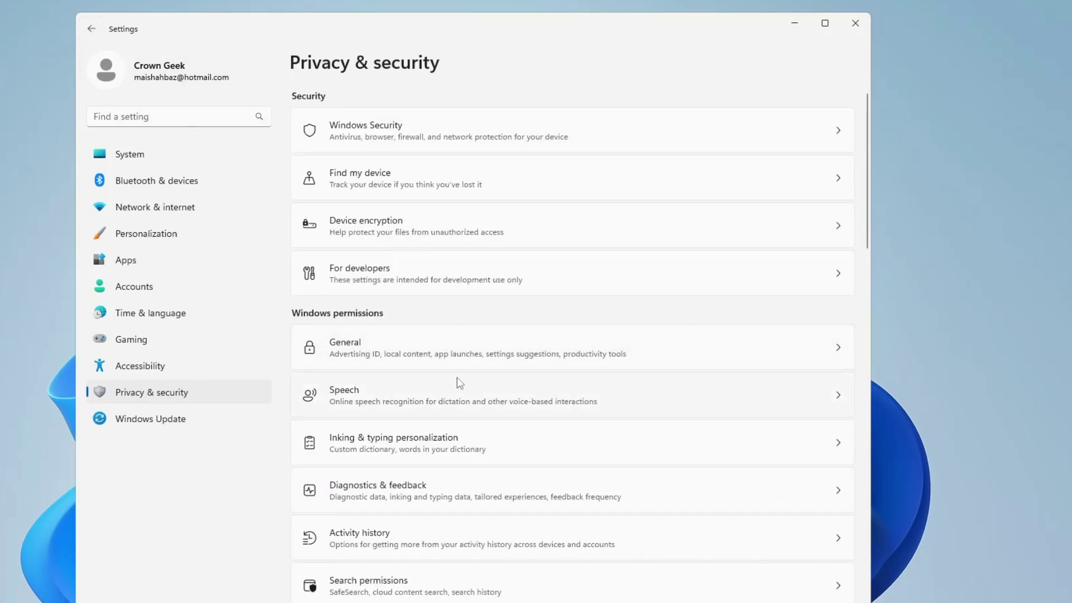
scroll(457, 382, "down", 12)
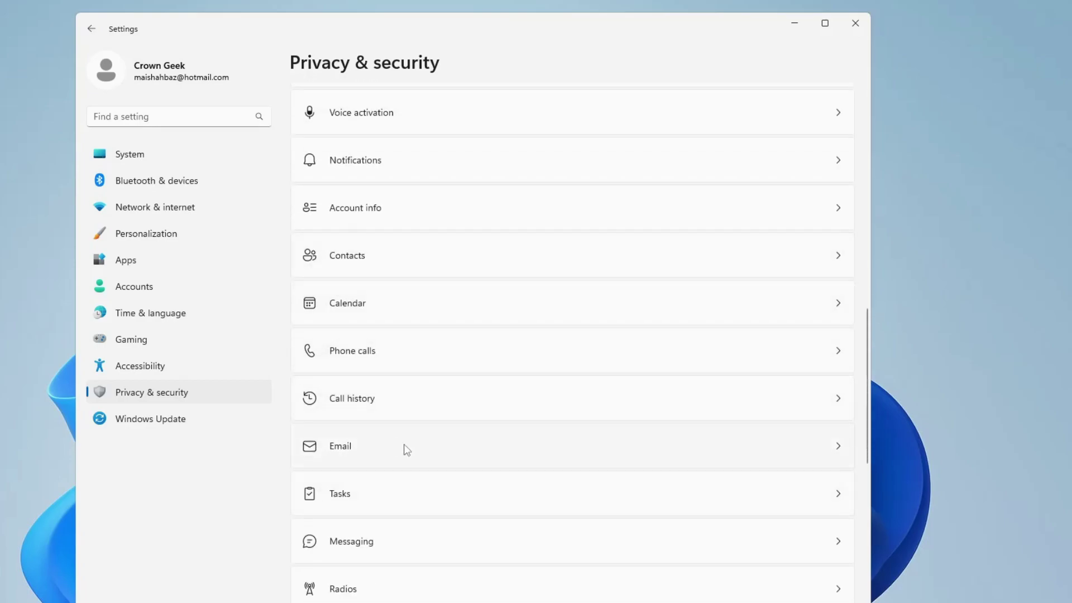
scroll(416, 413, "down", 3)
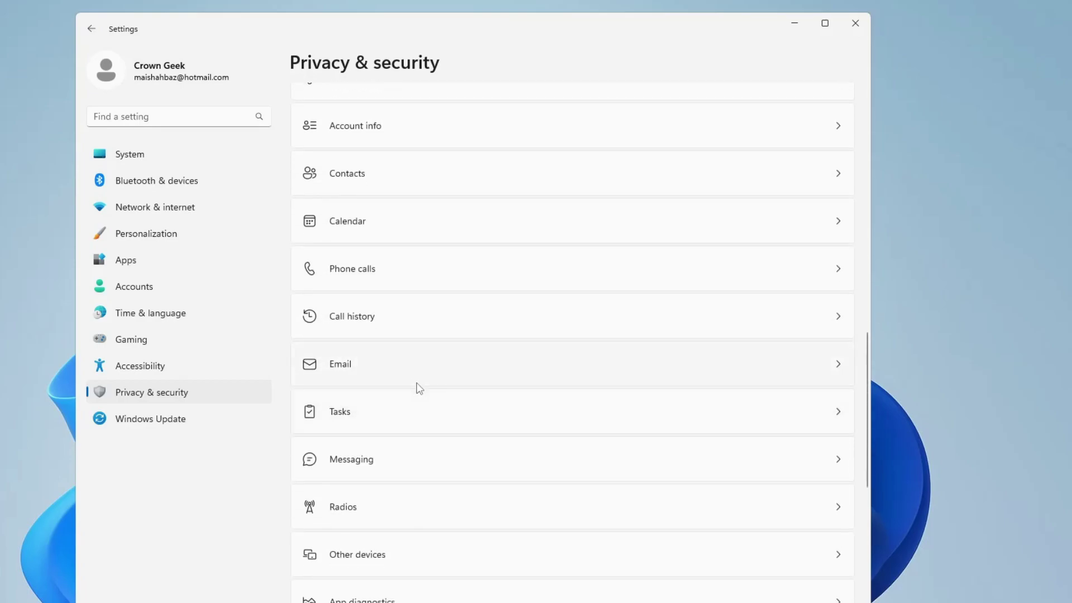
scroll(416, 383, "down", 2)
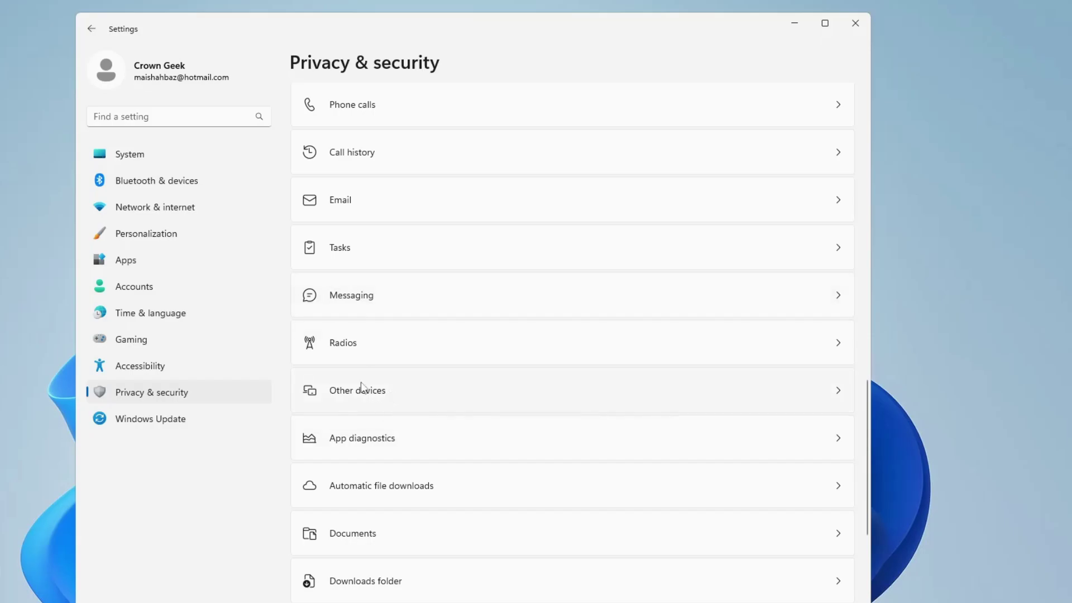
Step: Review the available updates on the Windows Update page, then close the Settings window
left_click(163, 426)
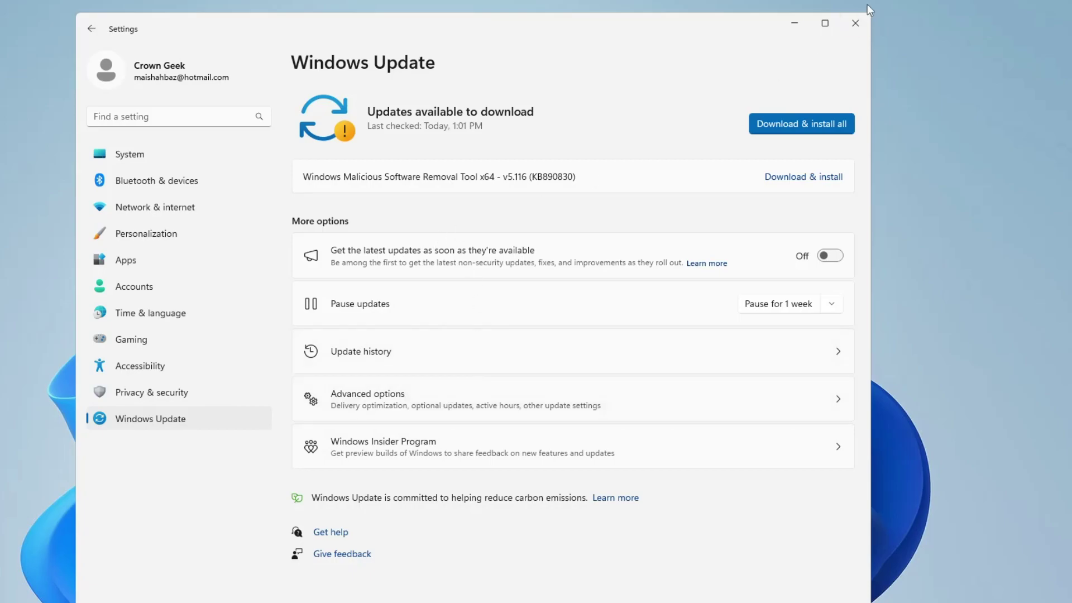
left_click(853, 25)
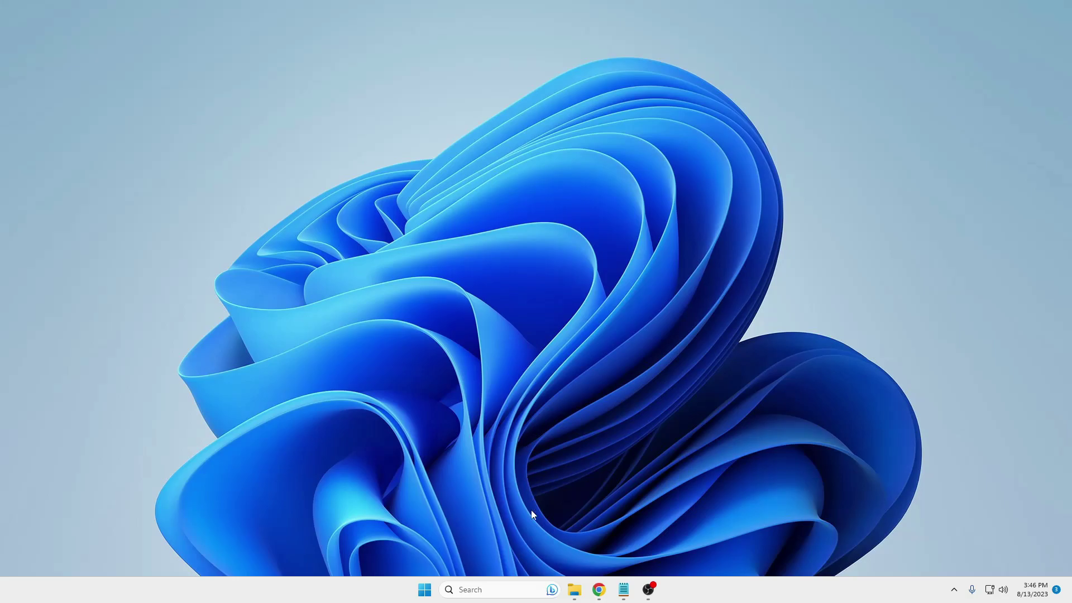
Step: Launch Services from a 'services' search and locate the SysMain service
left_click(509, 587)
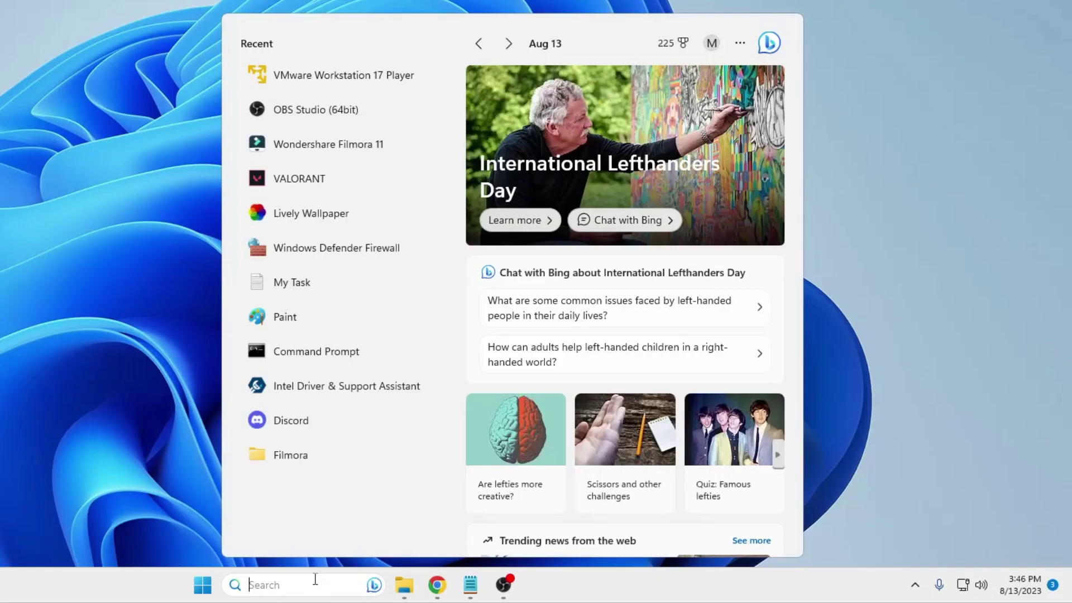
type("services")
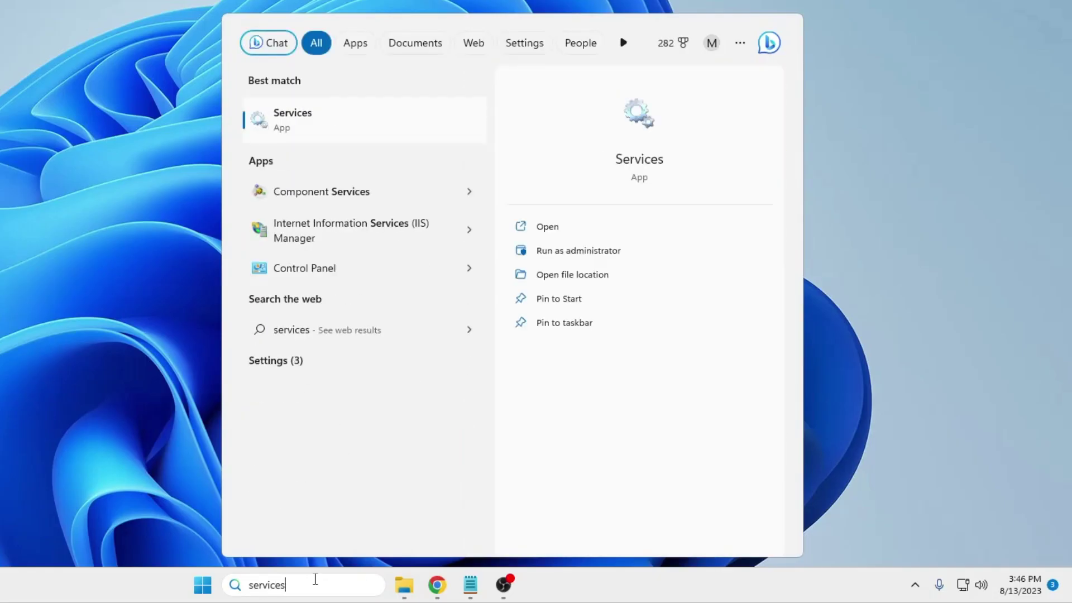
key("Return")
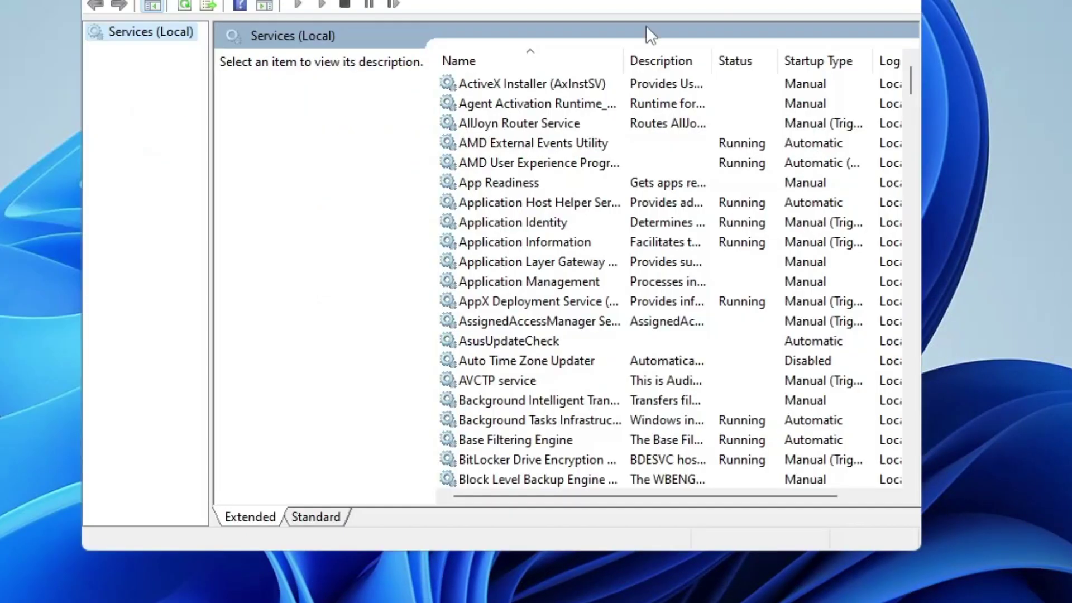
left_click(541, 221)
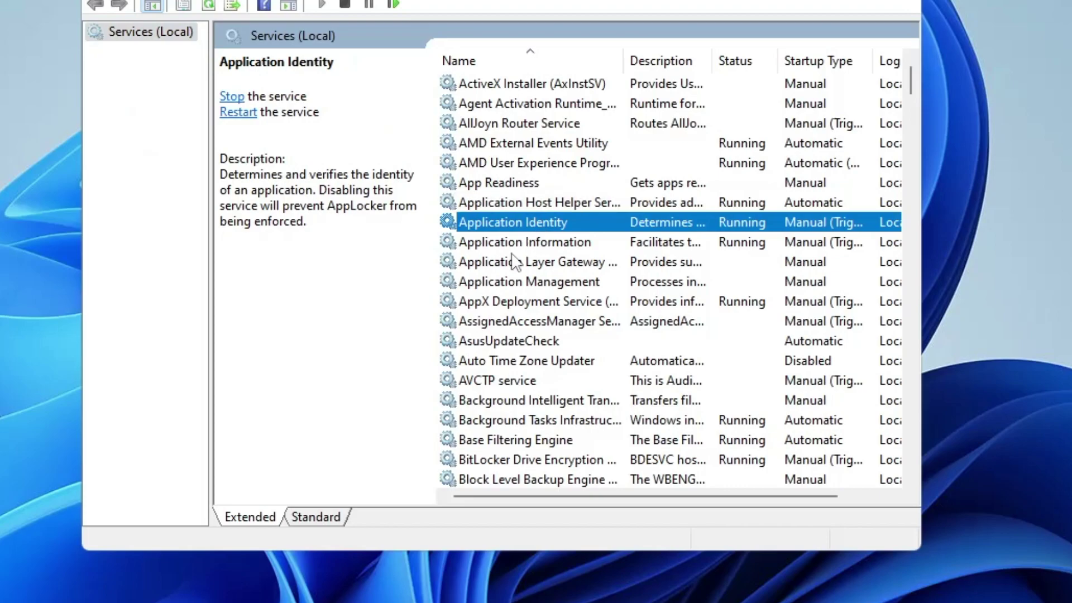
key("s")
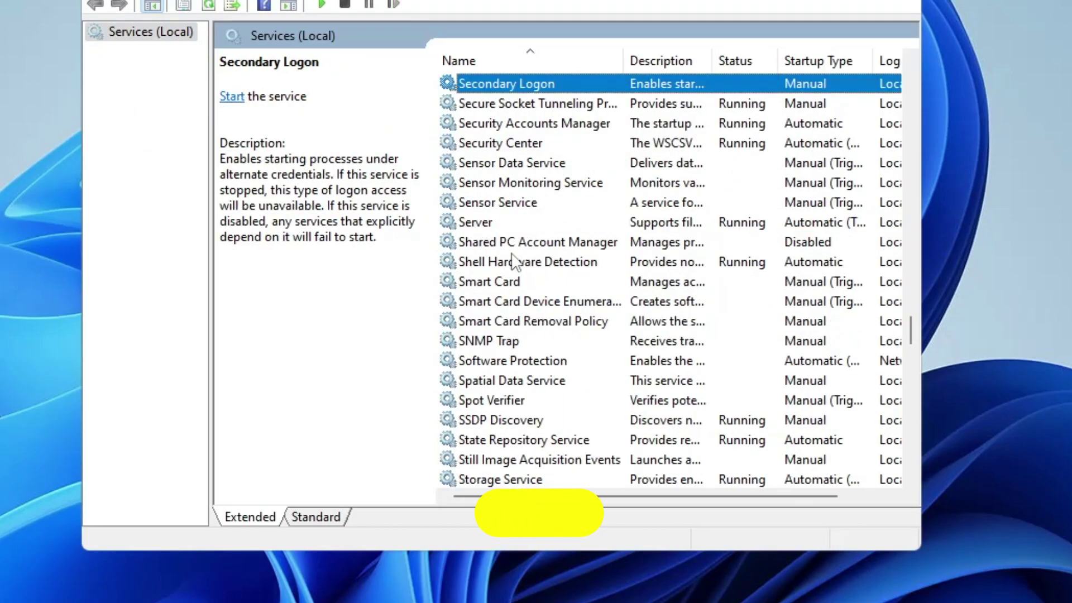
scroll(519, 218, "down", 2)
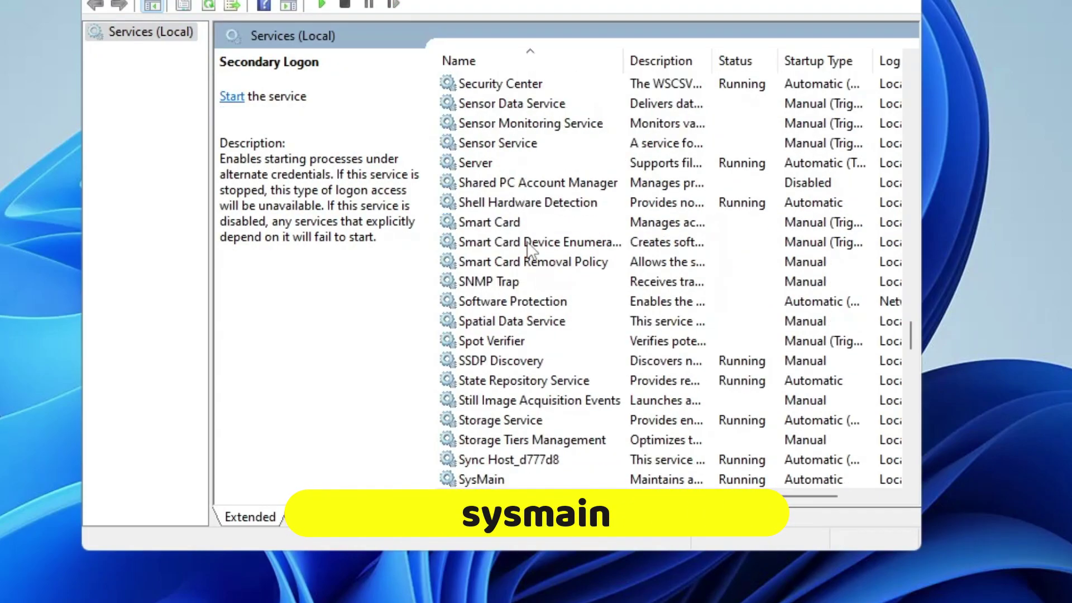
left_click(506, 420)
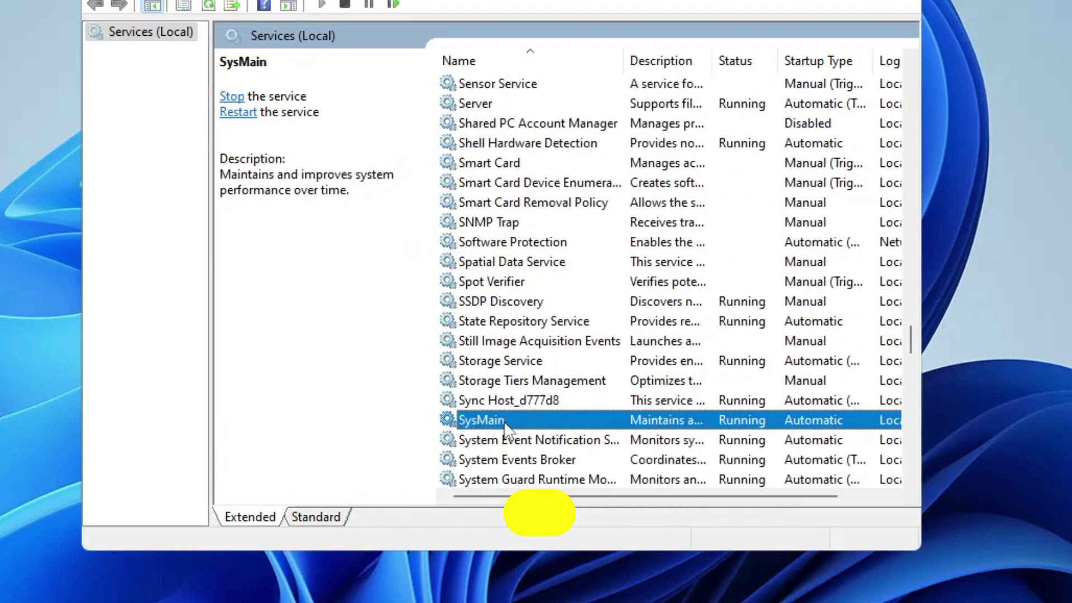
scroll(498, 427, "down", 1)
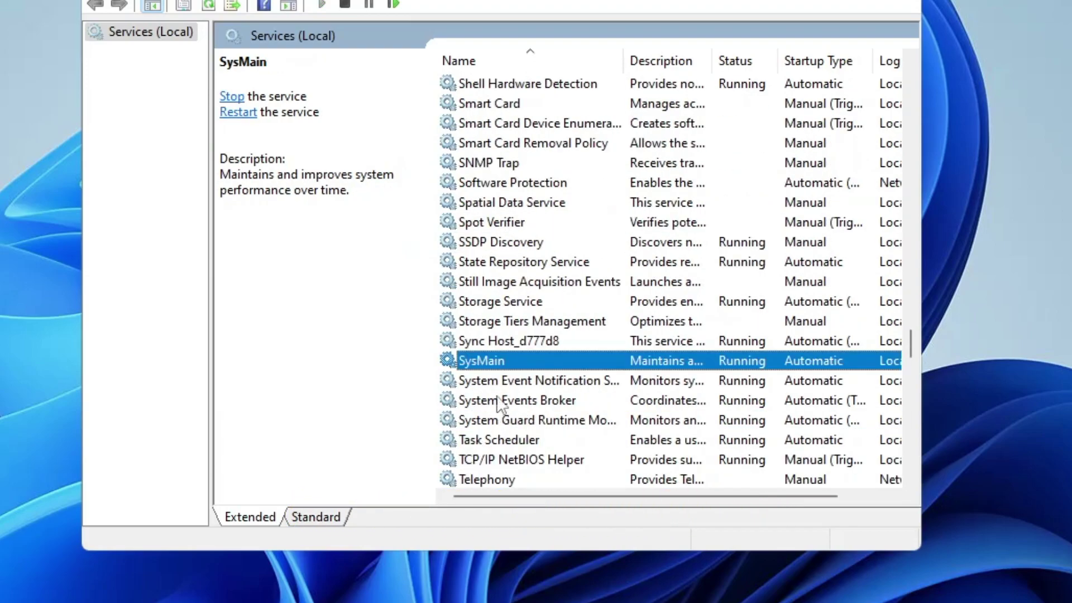
Step: Set SysMain's startup type to Disabled, stop the service, and apply with OK
double_click(508, 364)
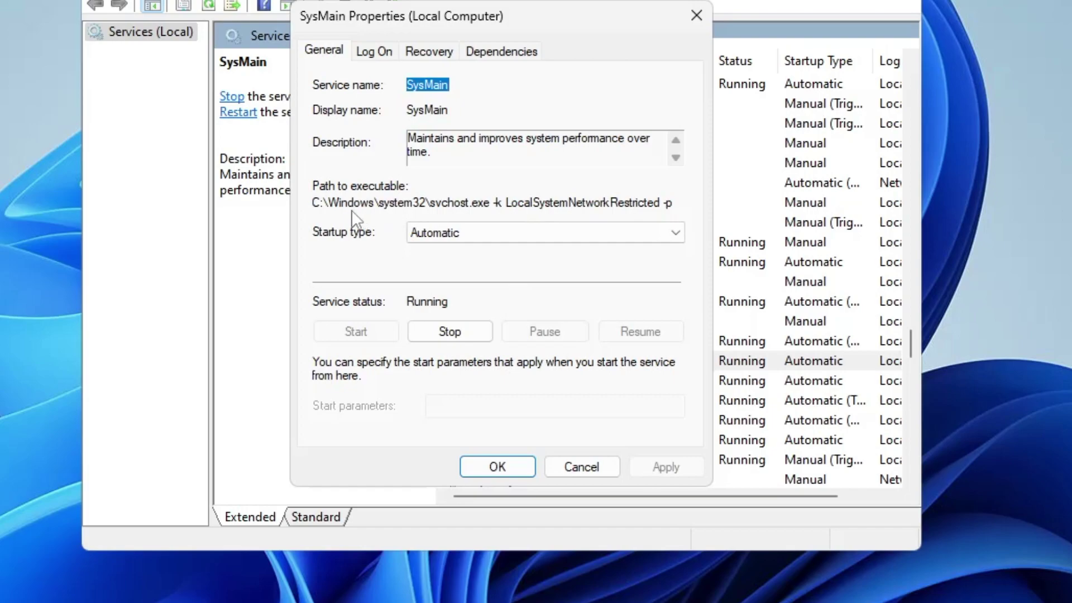
left_click(493, 239)
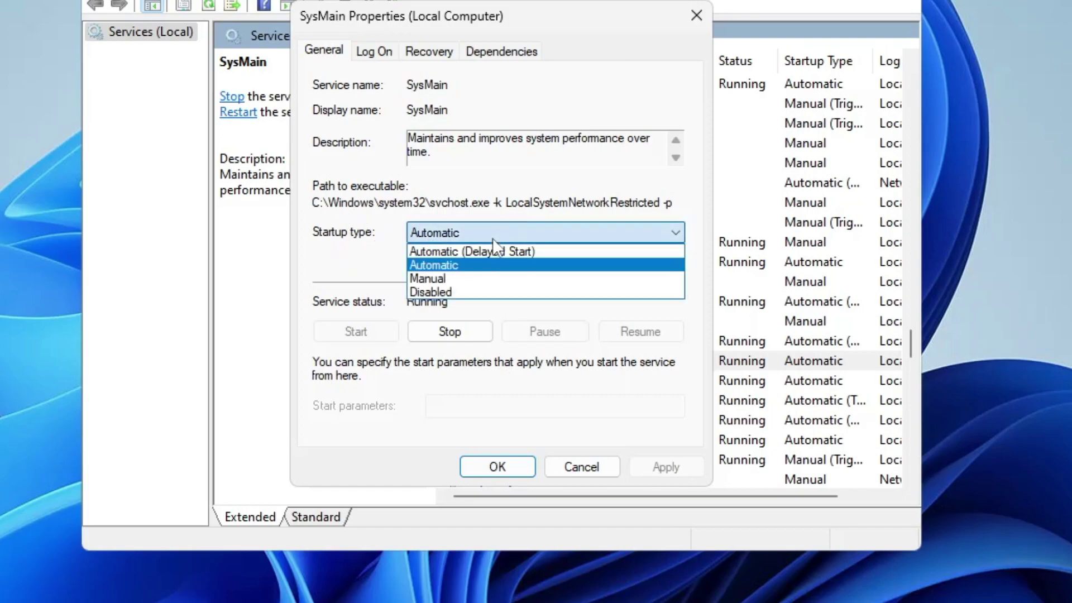
left_click(450, 292)
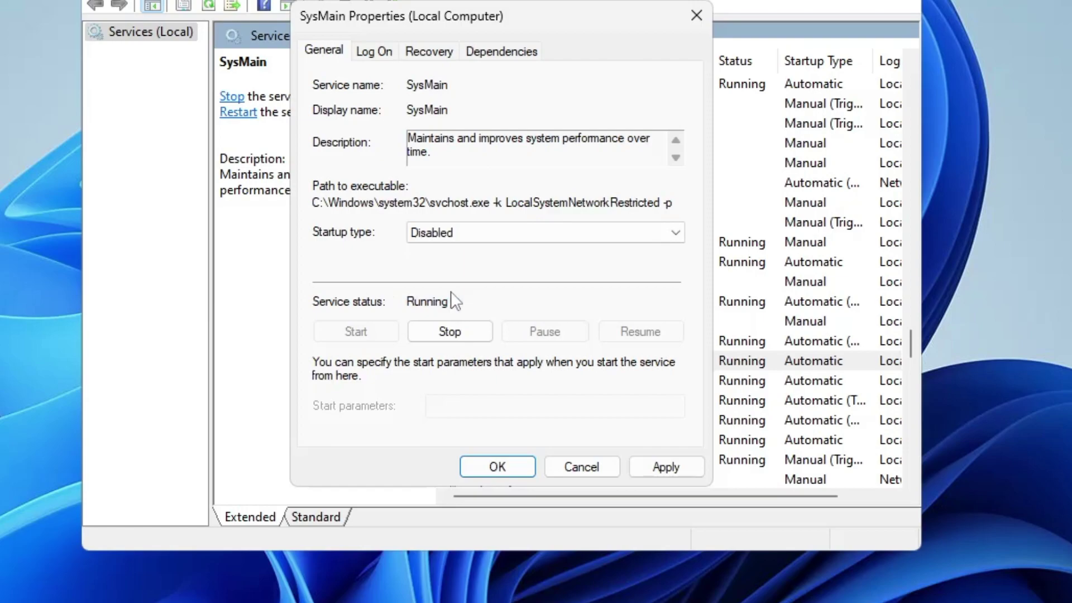
left_click(448, 334)
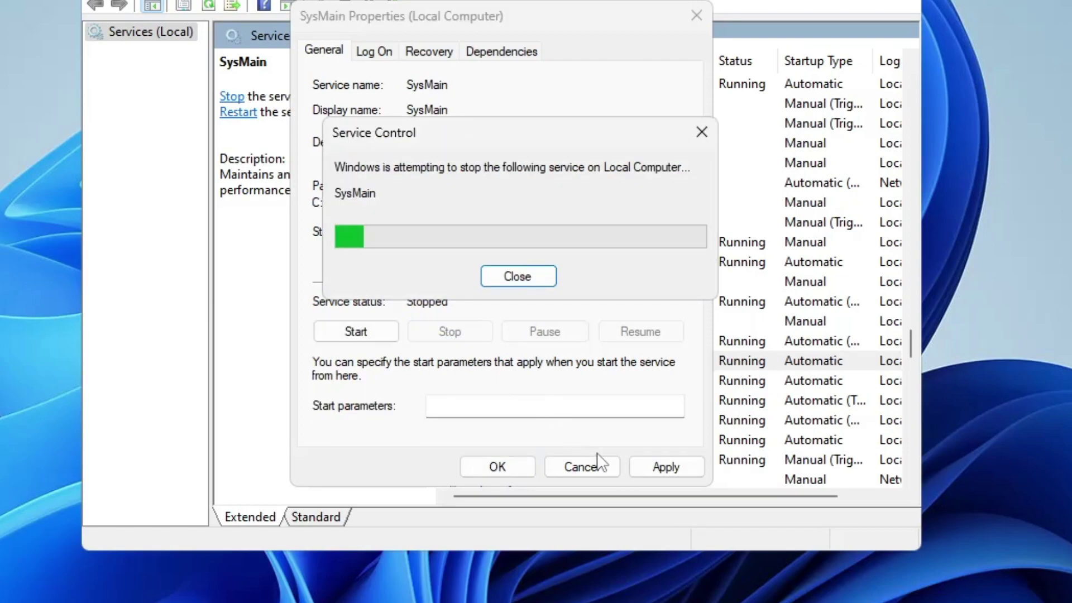
left_click(658, 470)
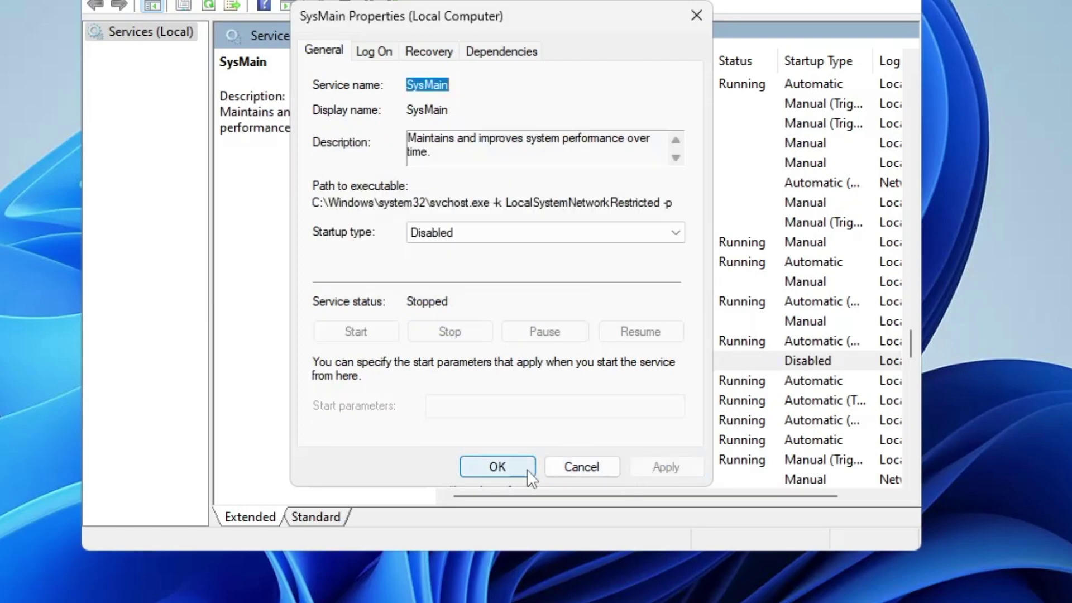
left_click(491, 473)
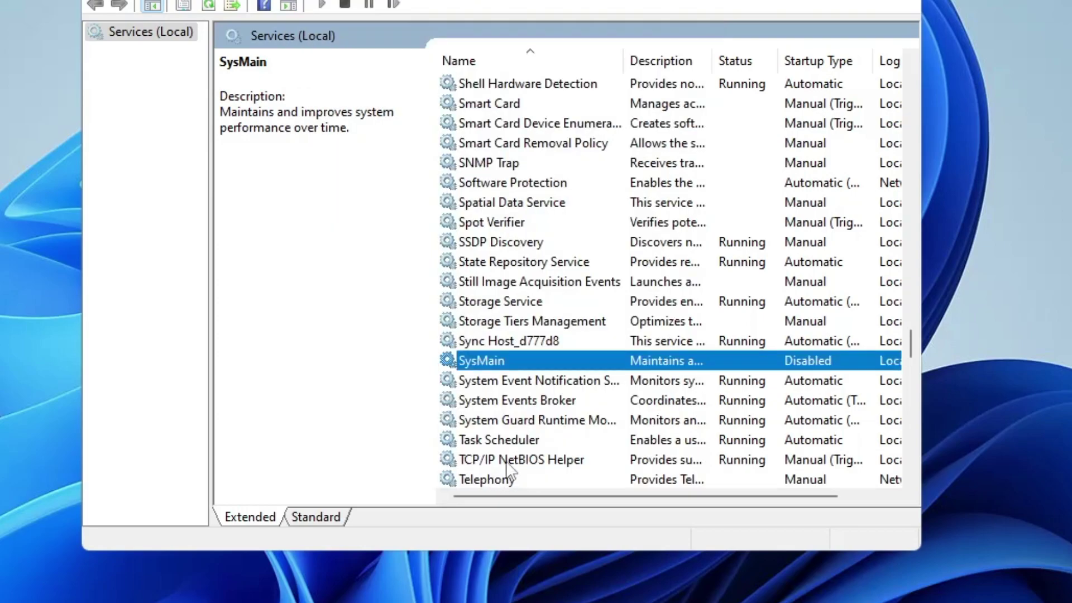
Step: Locate and select the Print Spooler service in the Services list
left_click(513, 440)
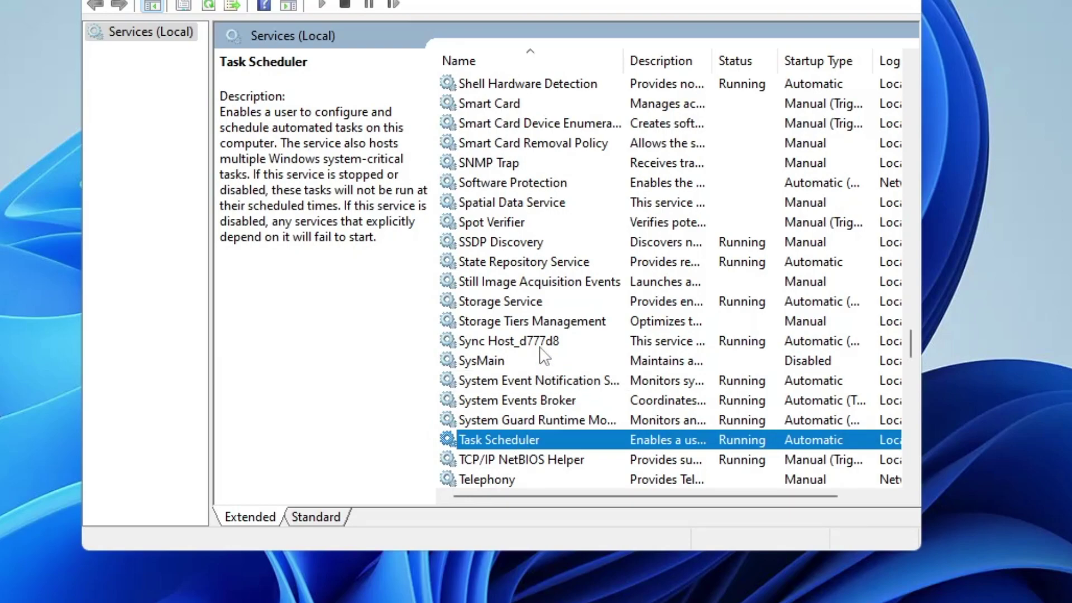
left_click(539, 328)
key("p")
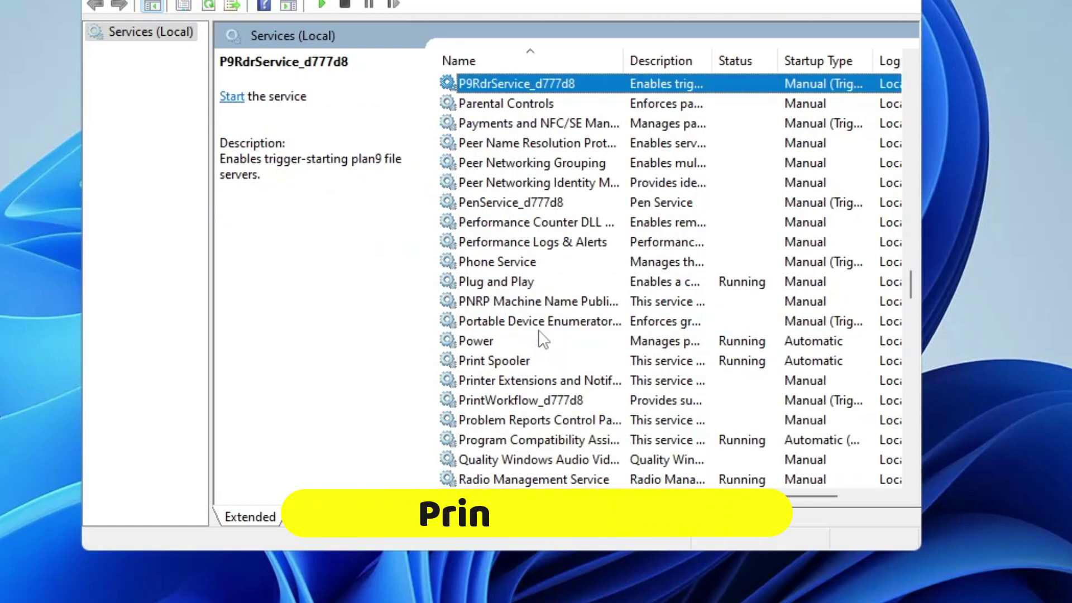
scroll(530, 329, "down", 1)
left_click(509, 305)
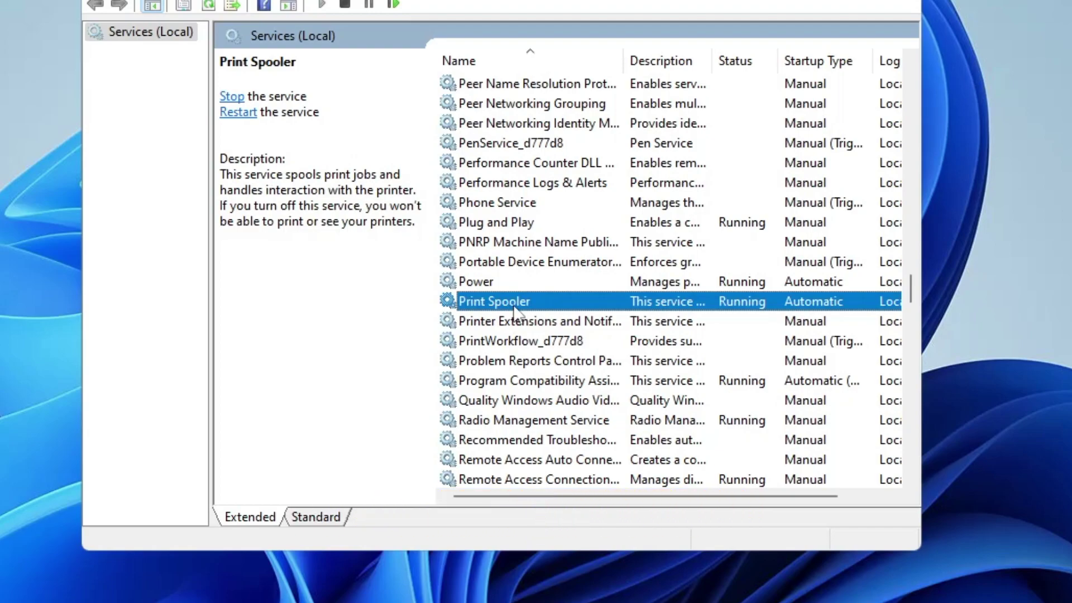
Step: Set Print Spooler's startup type to Disabled, stop the service, and apply with OK
double_click(524, 304)
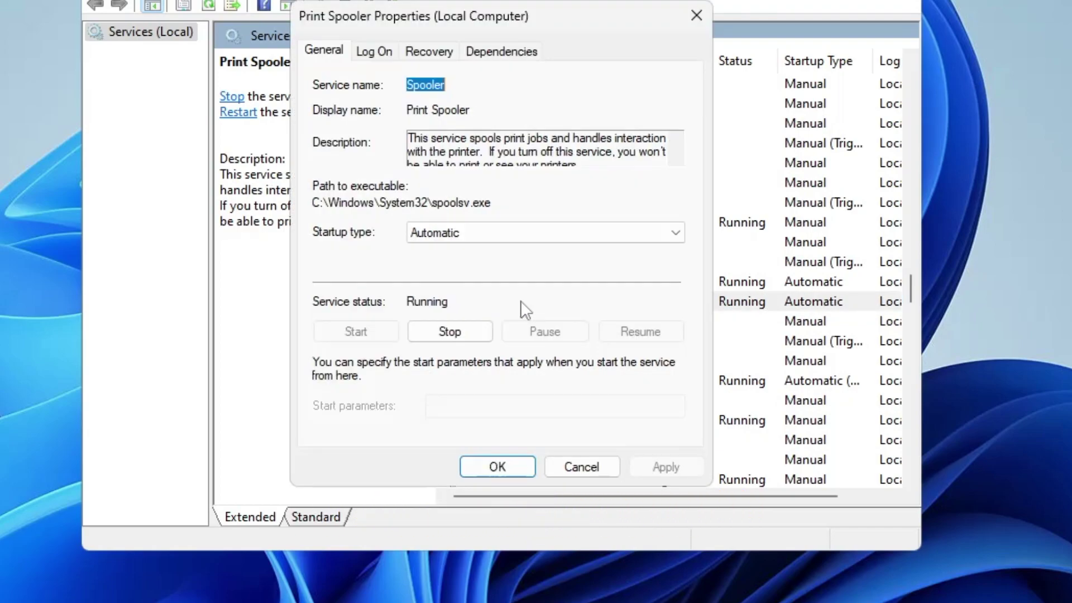
left_click(481, 234)
left_click(441, 291)
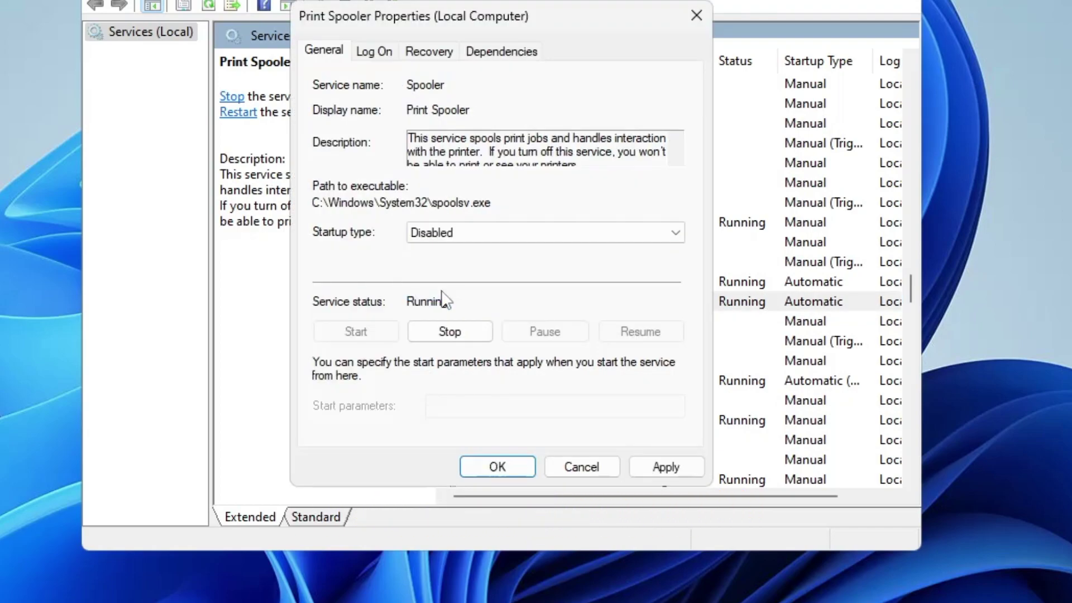
left_click(450, 331)
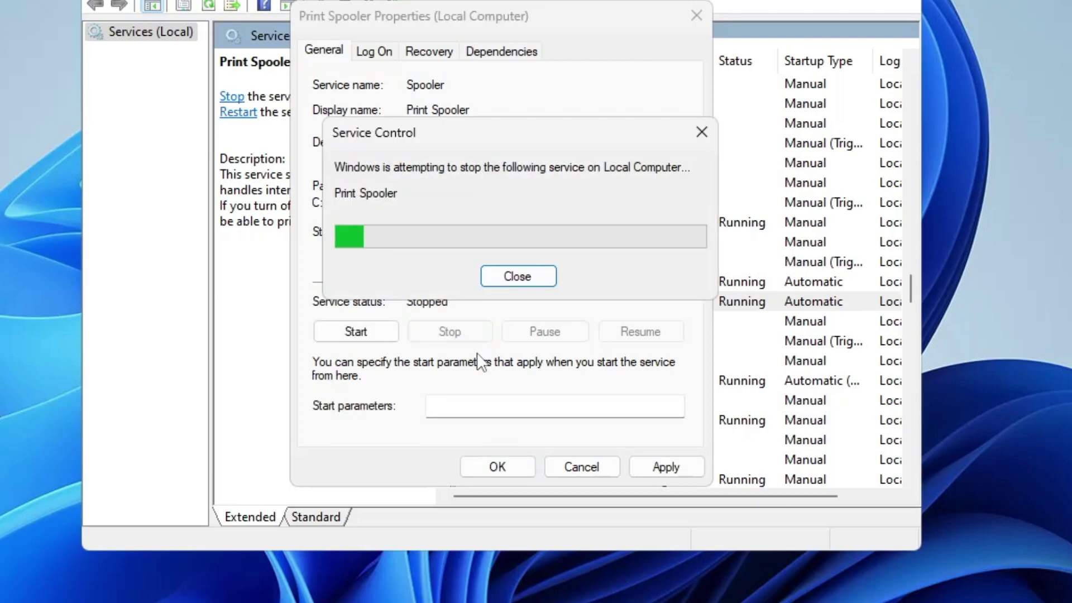
left_click(654, 467)
left_click(529, 466)
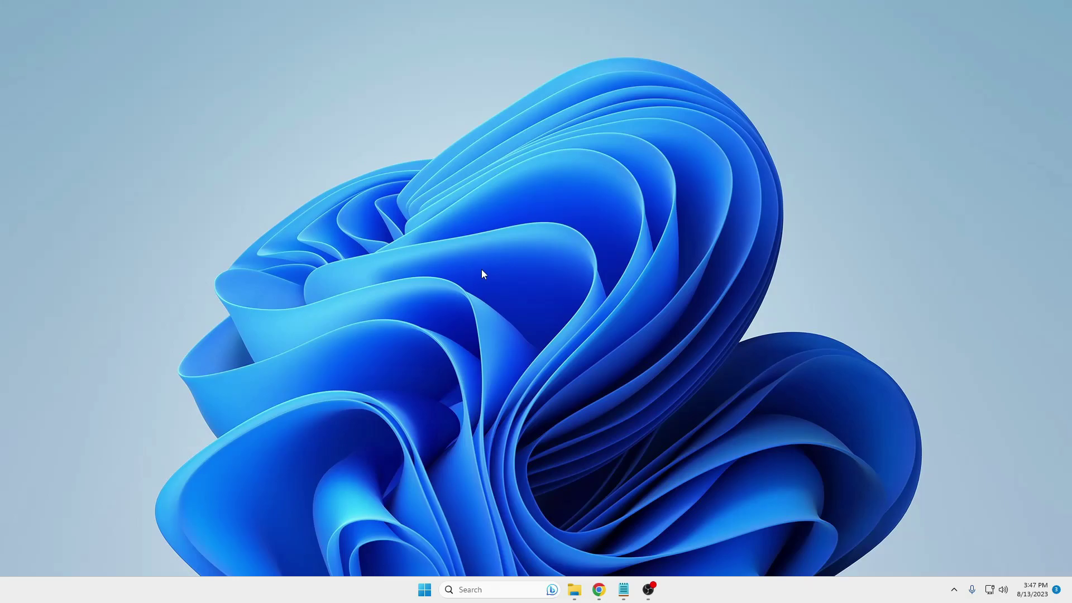
Step: Open Task Manager's Startup apps page and select Microsoft Teams to review startup statuses
right_click(424, 590)
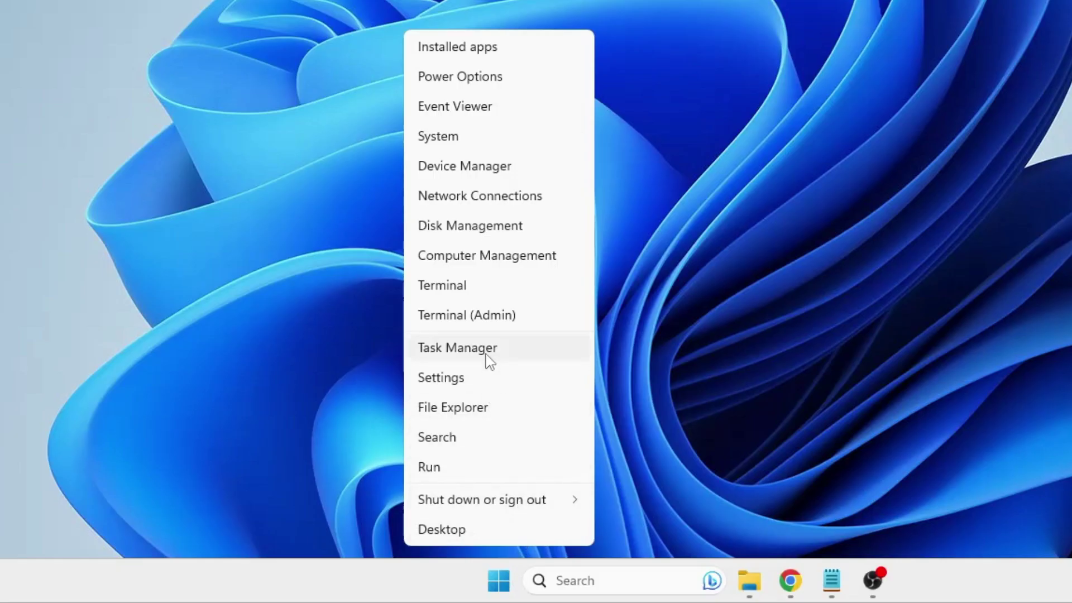
left_click(523, 351)
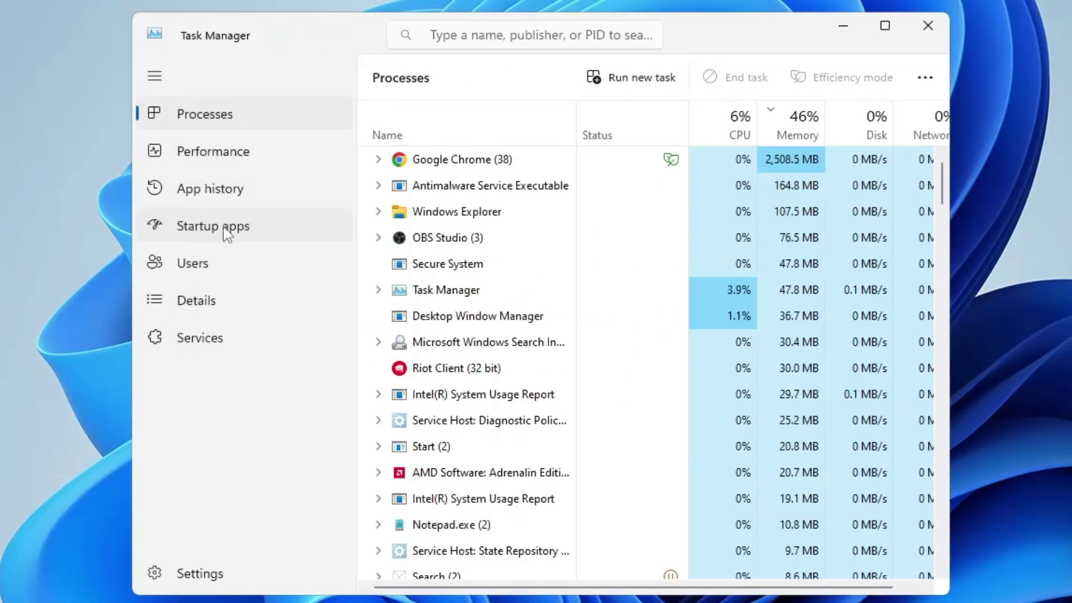
left_click(230, 234)
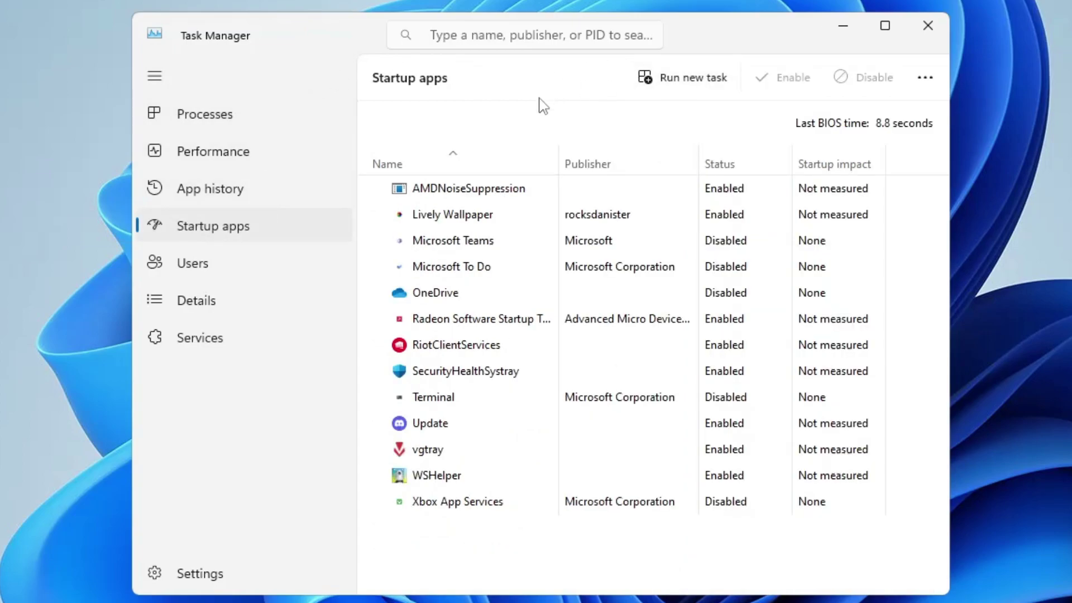
left_click(506, 241)
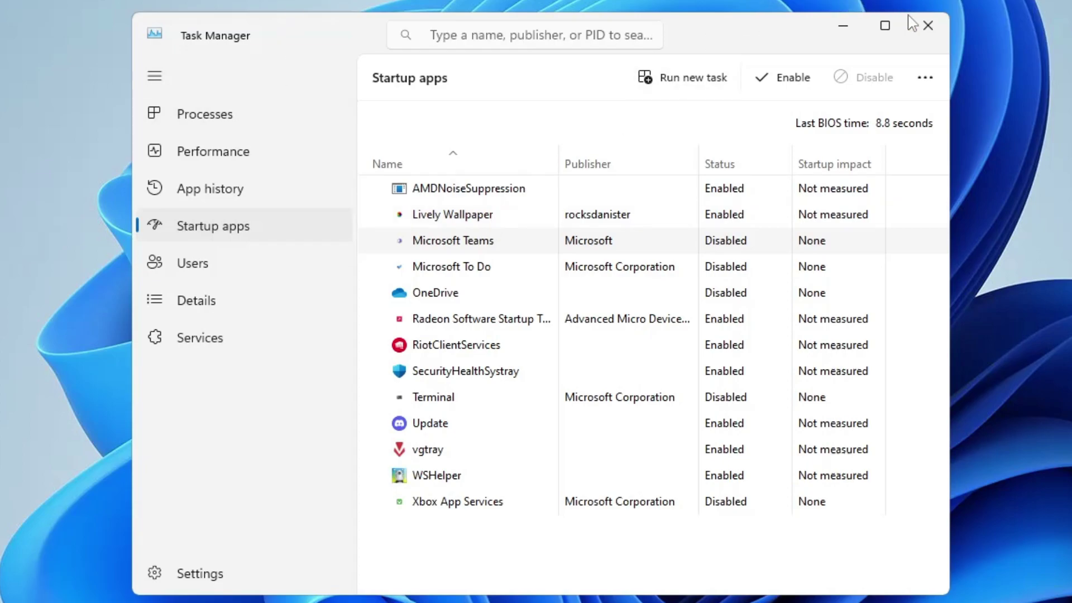
Step: Close Task Manager and open System Properties via sysdm.cpl, centred, on its Advanced tab
left_click(928, 24)
left_click(493, 590)
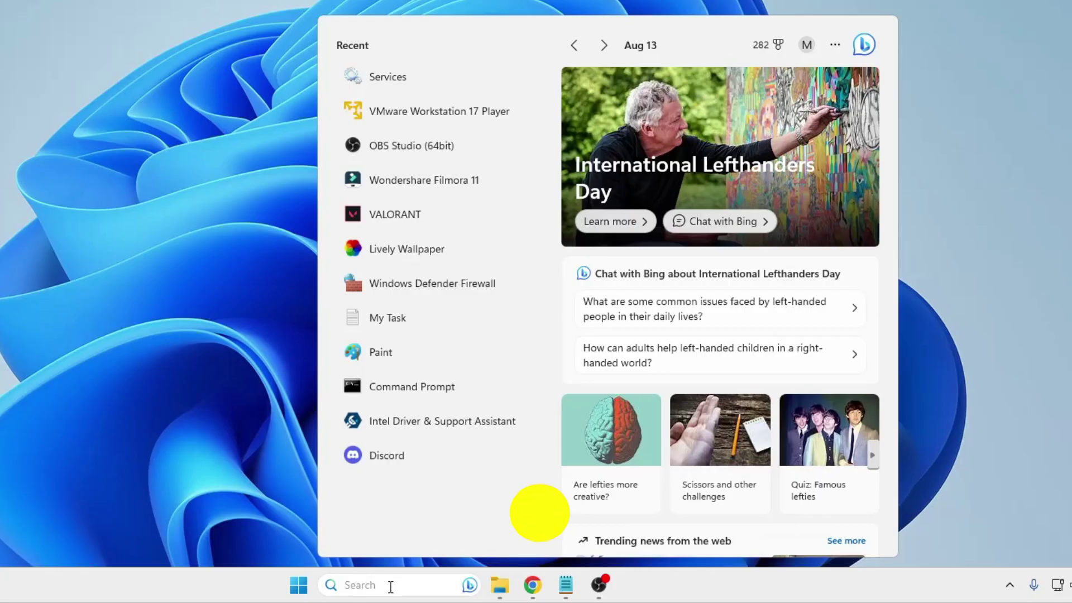
type("s")
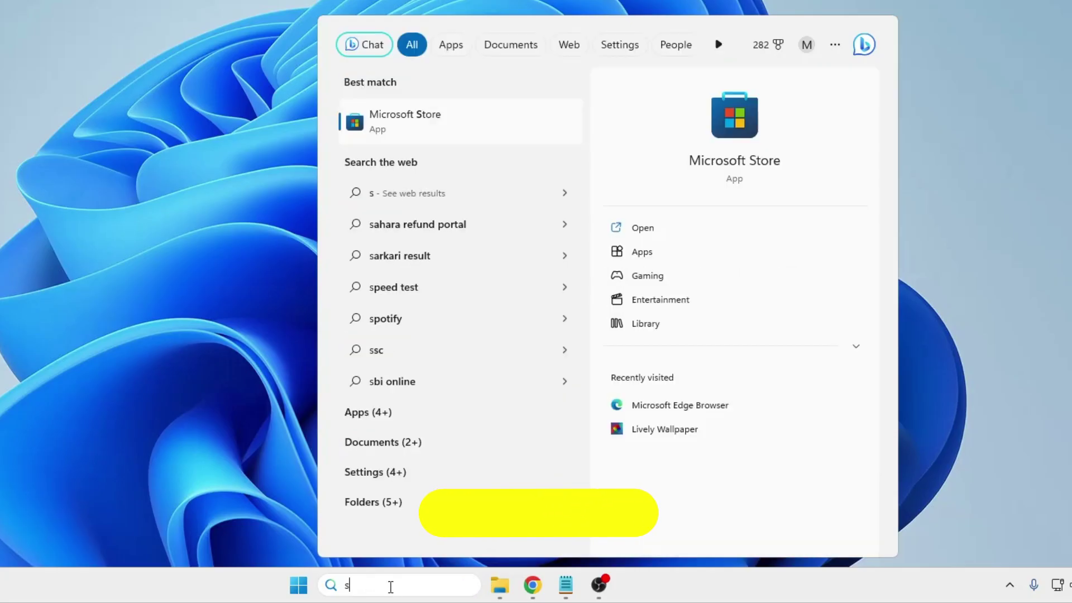
type("ysdm.cpl")
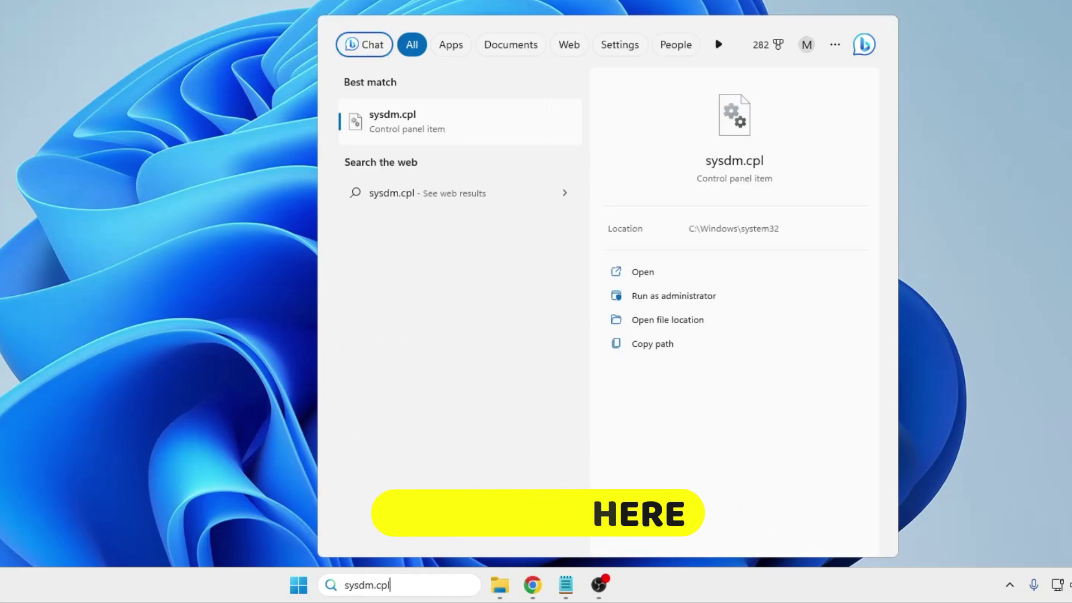
key("Return")
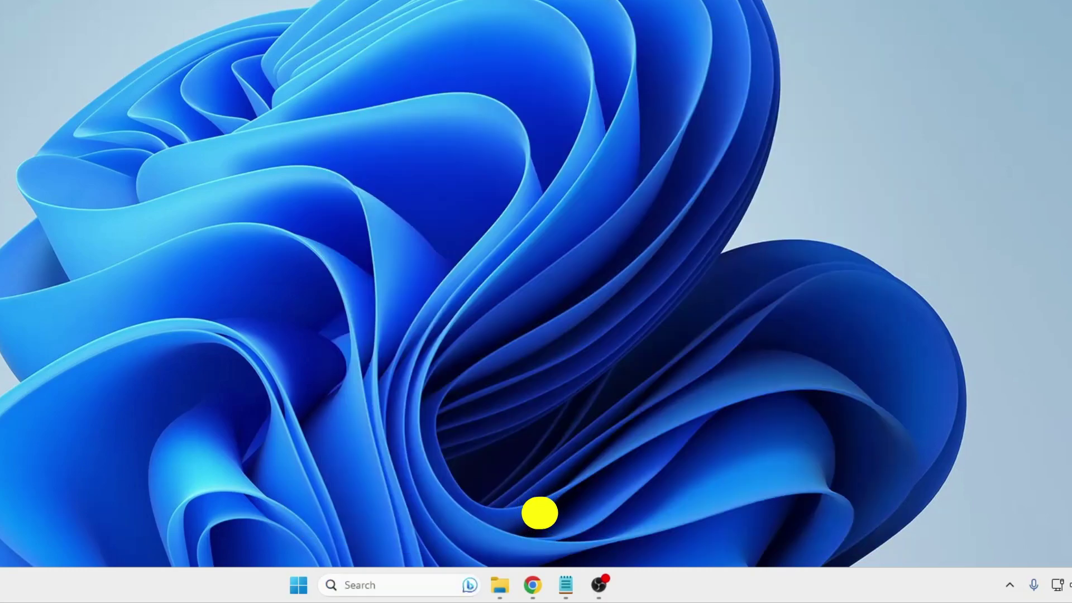
left_click_drag(158, 35, 541, 138)
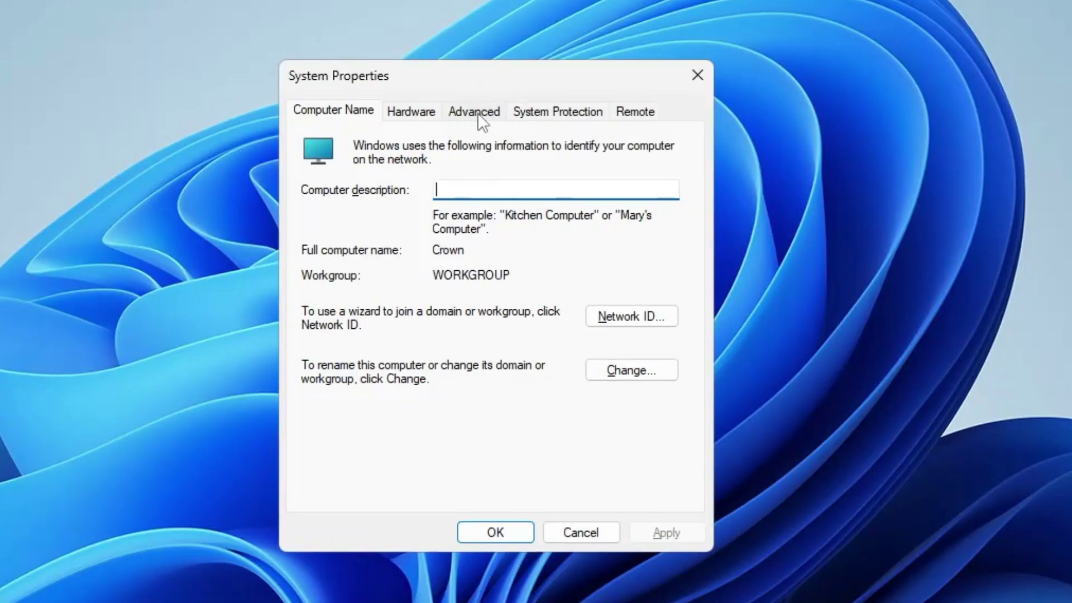
left_click(481, 115)
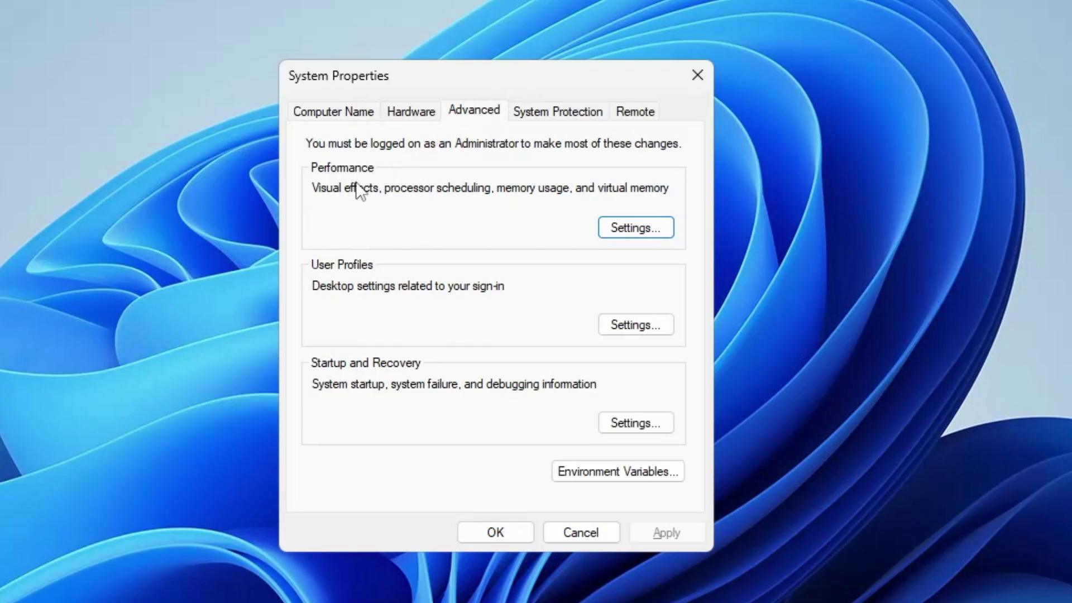
Step: Set visual effects to best performance, keeping only thumbnails and smooth screen-font edges checked
left_click(625, 230)
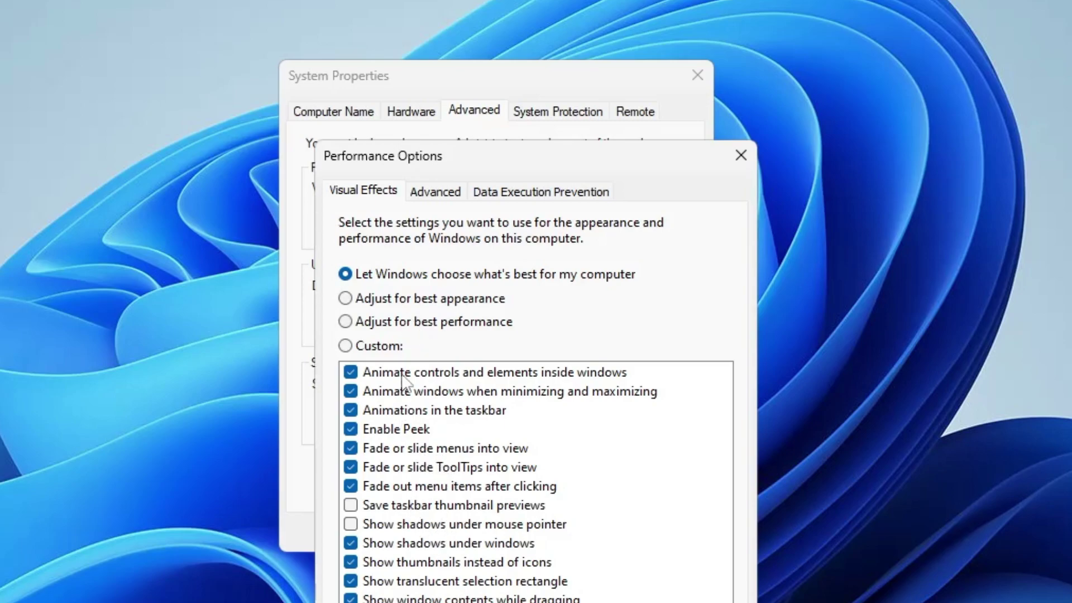
left_click(390, 322)
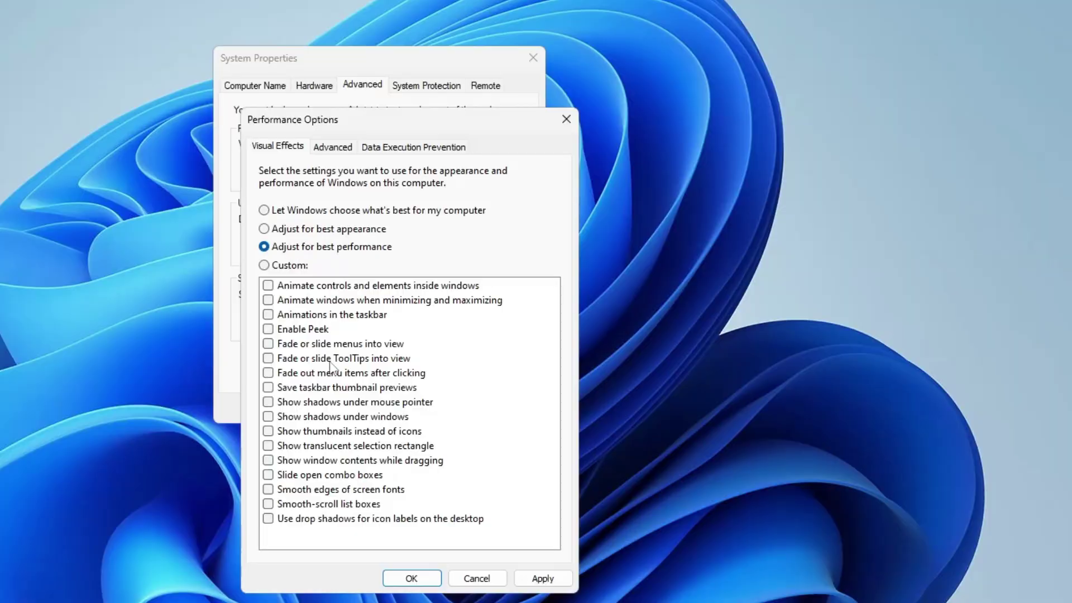
left_click(270, 433)
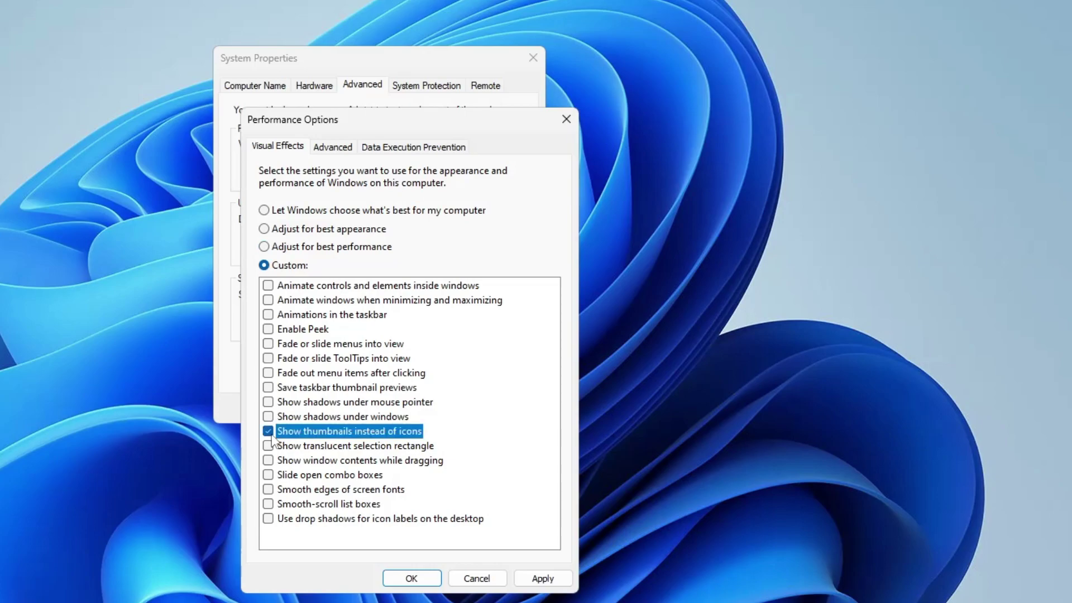
left_click(269, 490)
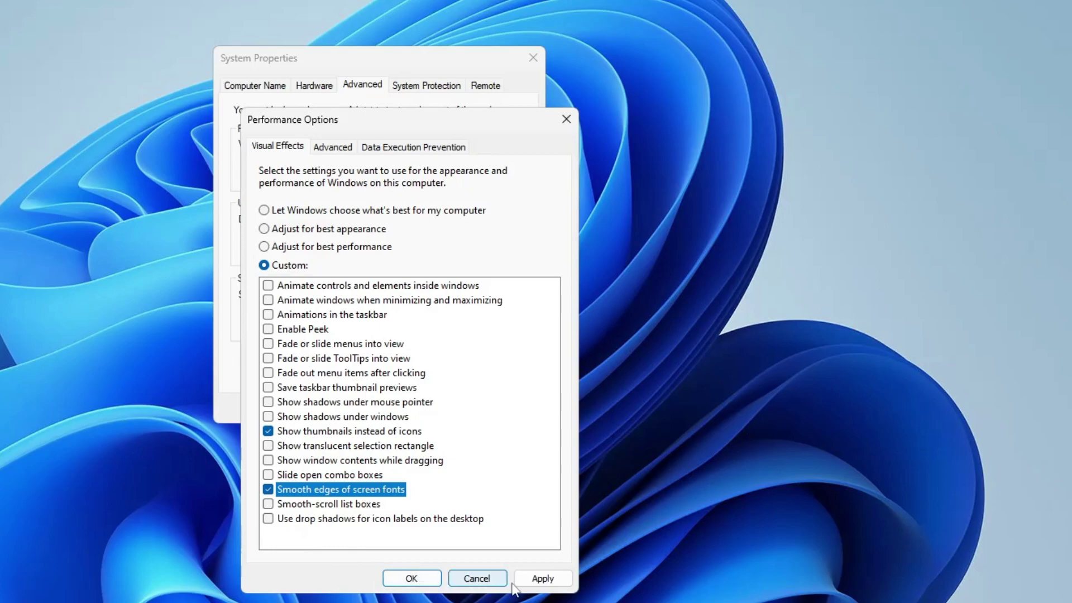
Step: Apply the visual effects changes and show Performance Options' Advanced tab with virtual memory settings
left_click(539, 579)
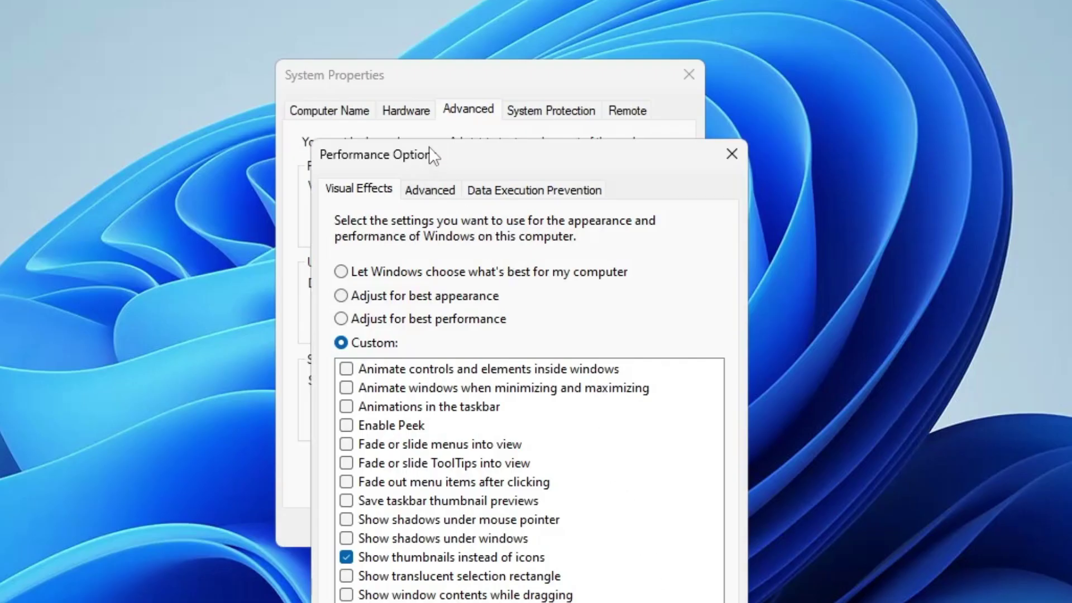
left_click(448, 191)
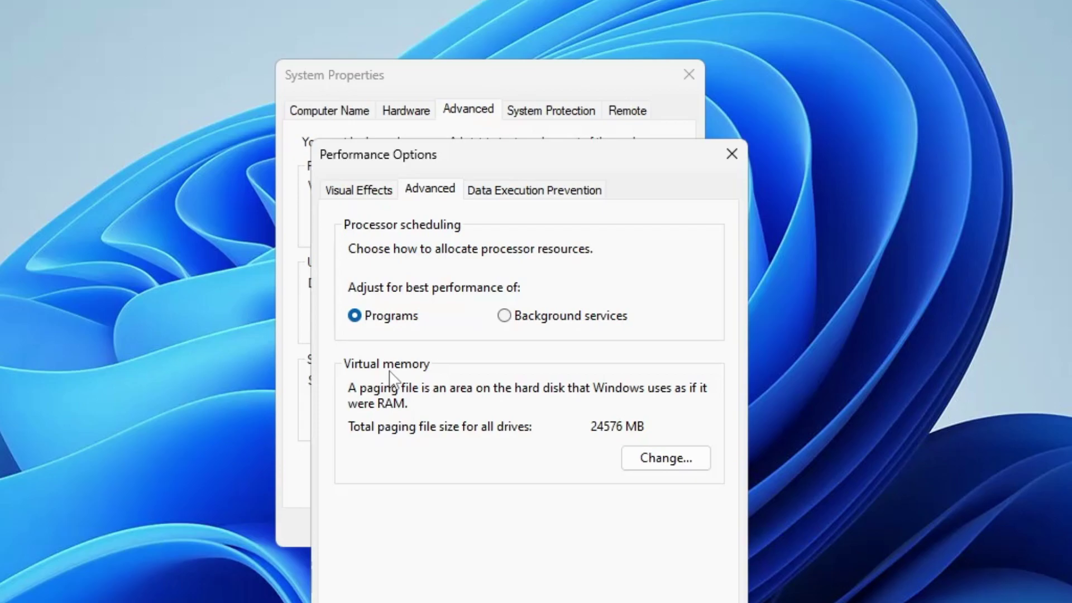
Step: Keep a manually sized C: paging file in Virtual Memory and open Calculator alongside
left_click(657, 468)
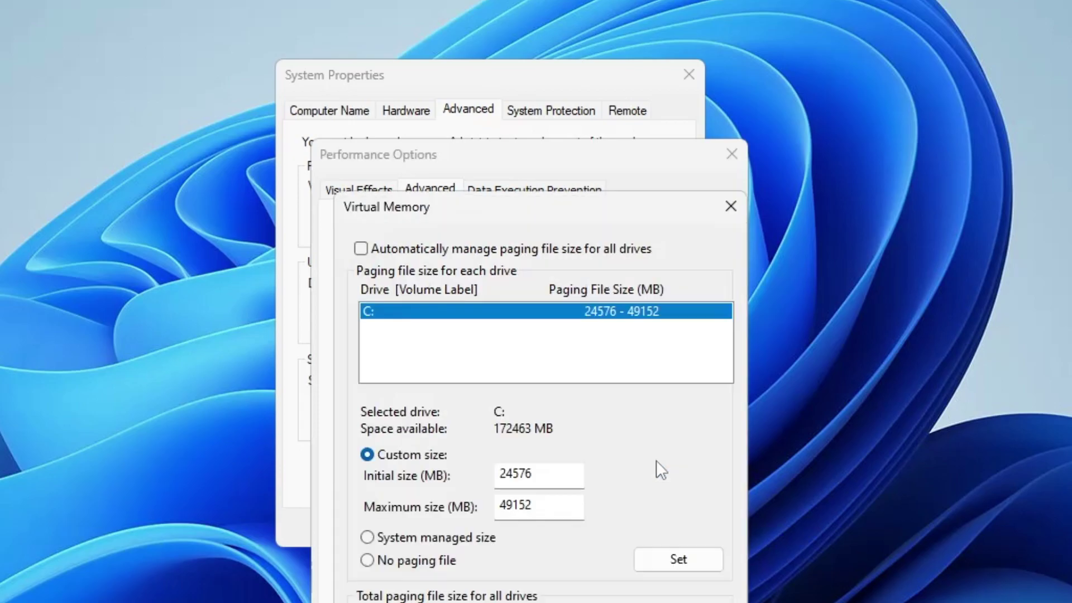
left_click(400, 249)
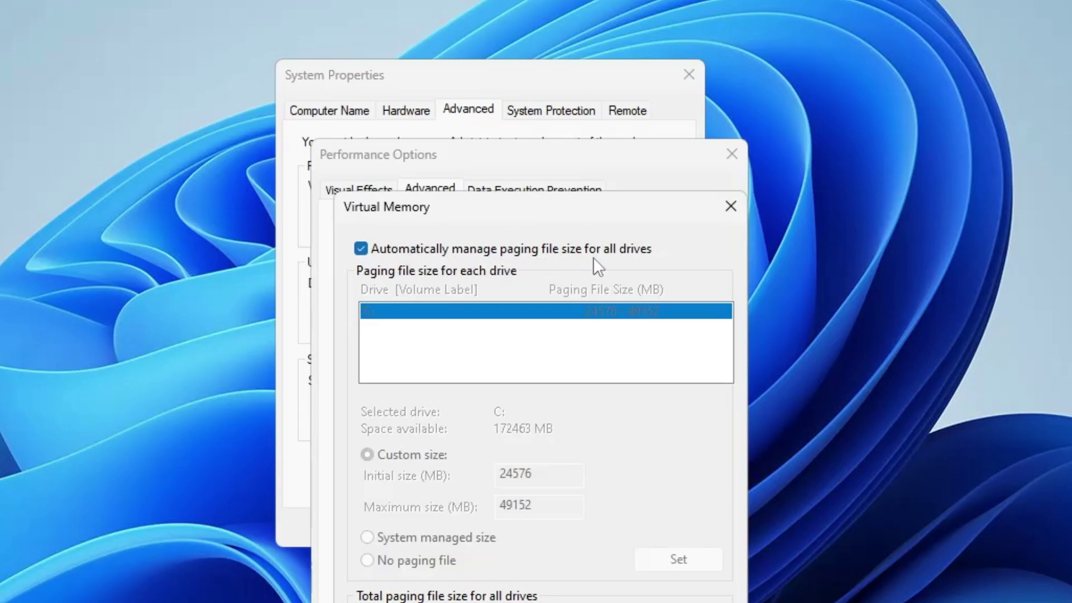
left_click(361, 248)
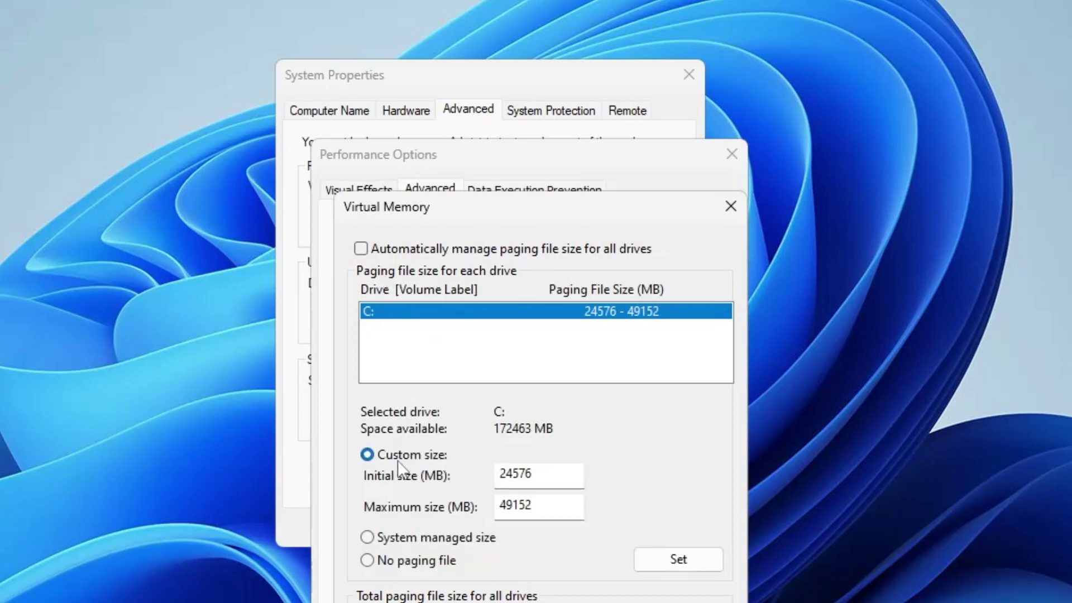
left_click_drag(495, 129, 461, 48)
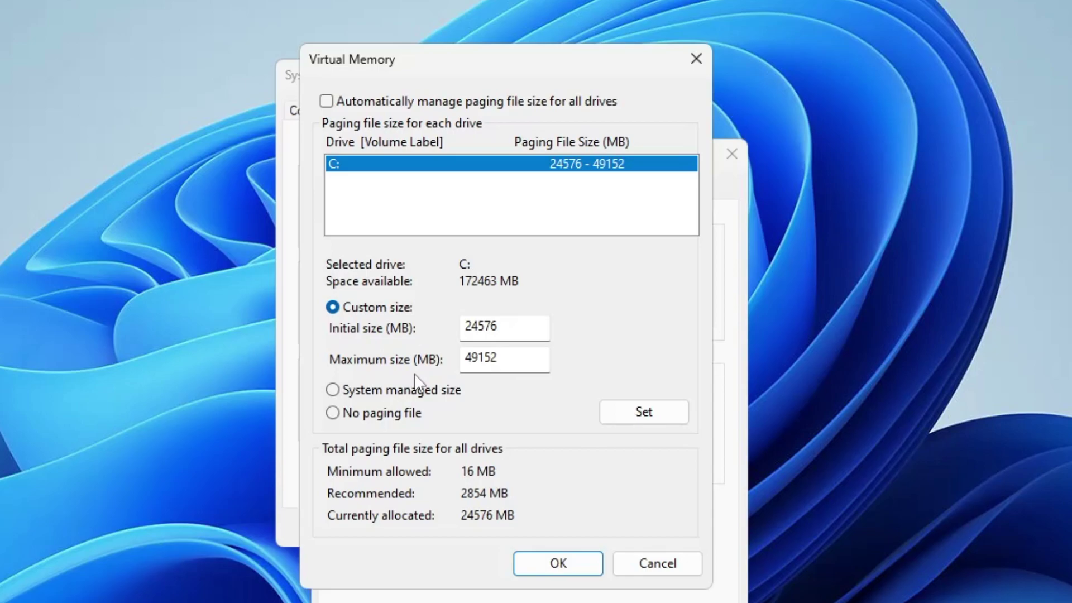
key("XF86Calculator")
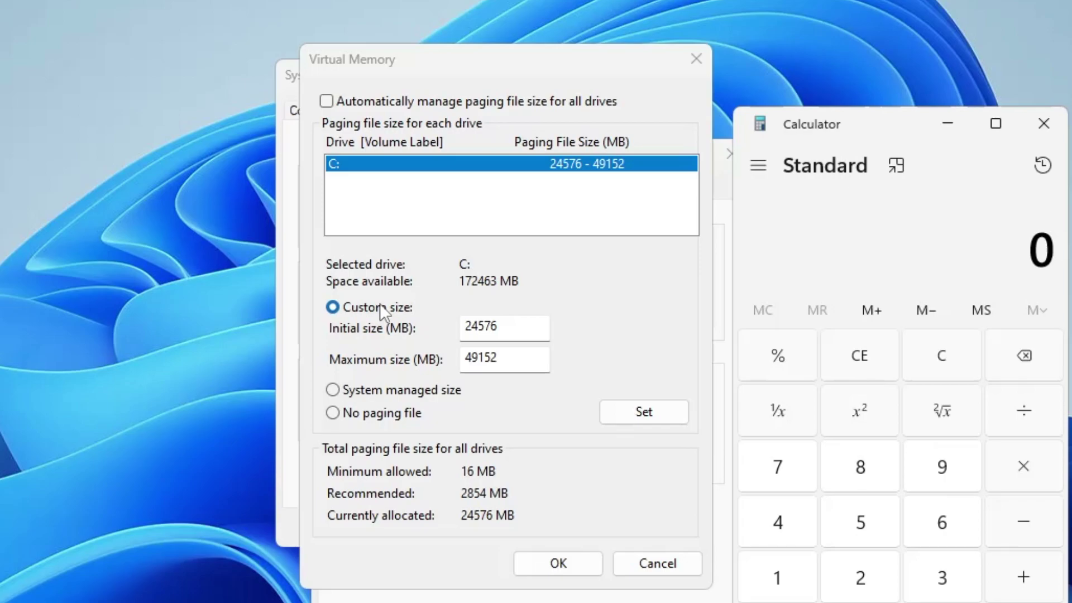
Step: Calculate 16 × 1024 × 1.5 in Calculator to get the 24,576 MB initial size
left_click(776, 592)
left_click(940, 523)
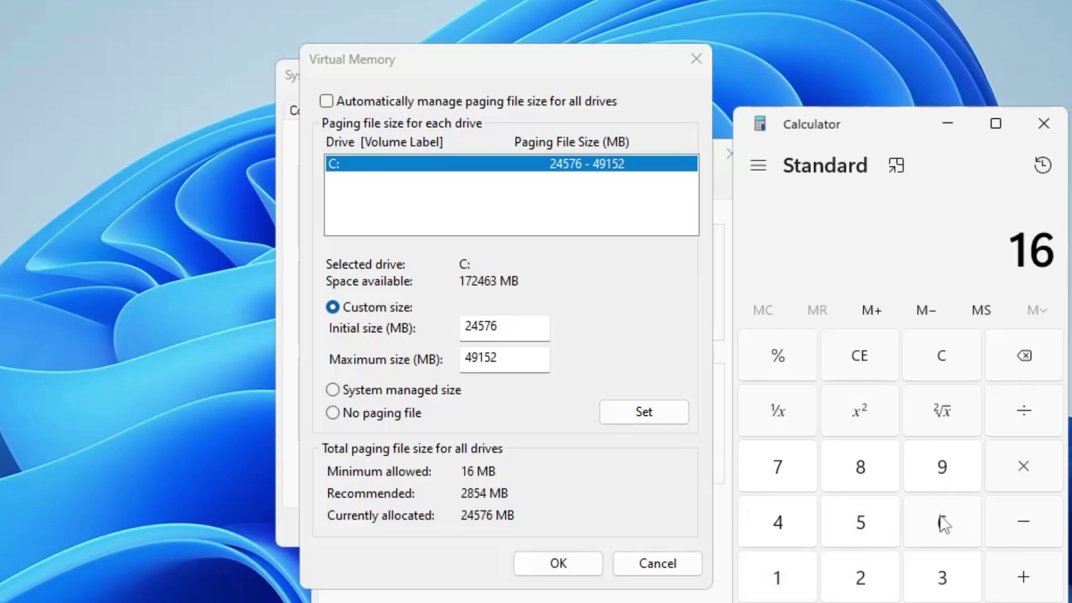
left_click(1022, 475)
left_click(796, 579)
key("0")
left_click(864, 580)
left_click(799, 541)
key("Return")
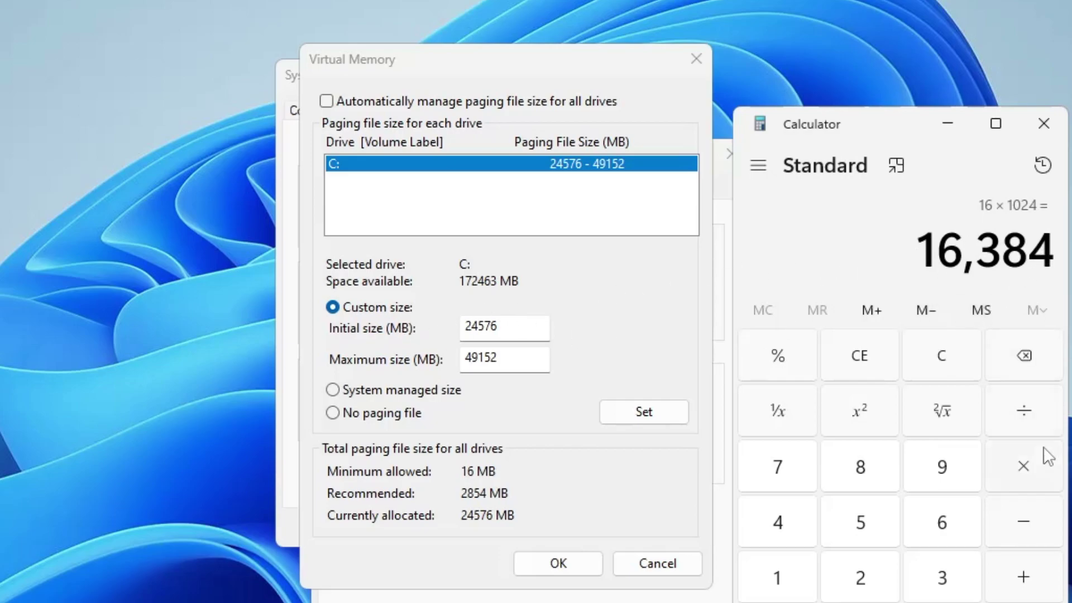
left_click(1023, 469)
left_click(809, 590)
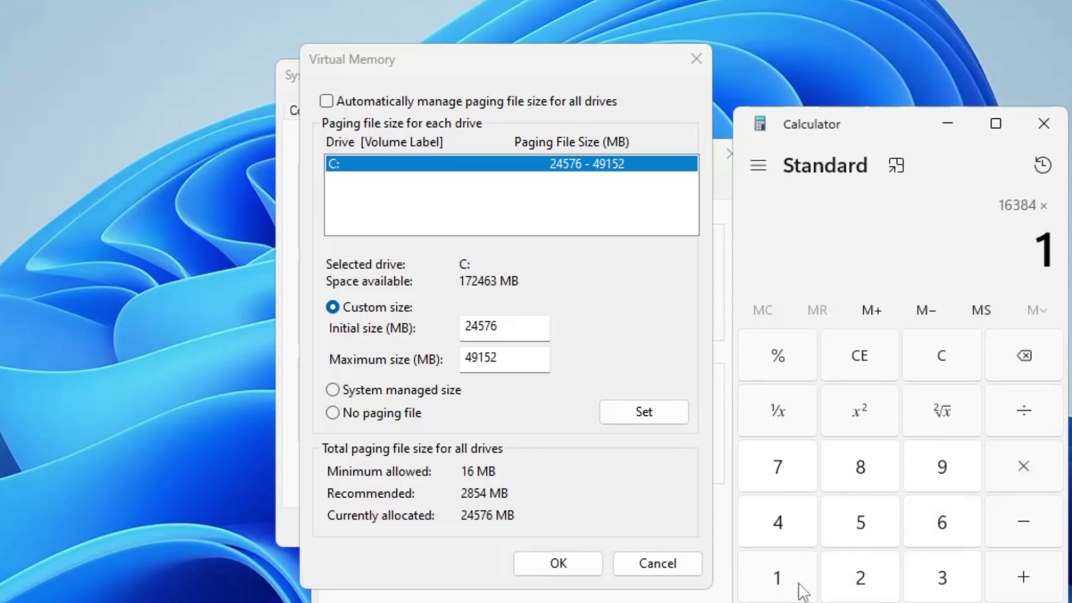
key("period")
left_click(871, 542)
key("Return")
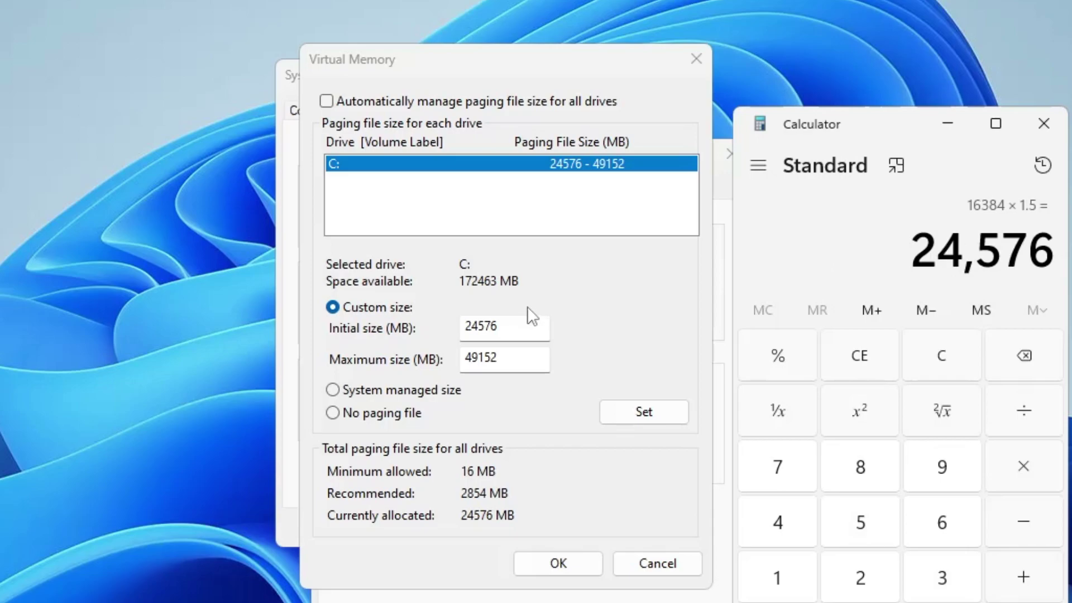
Step: Calculate 16 × 1024 × 3 to confirm the 49,152 MB maximum size
left_click_drag(508, 326, 463, 329)
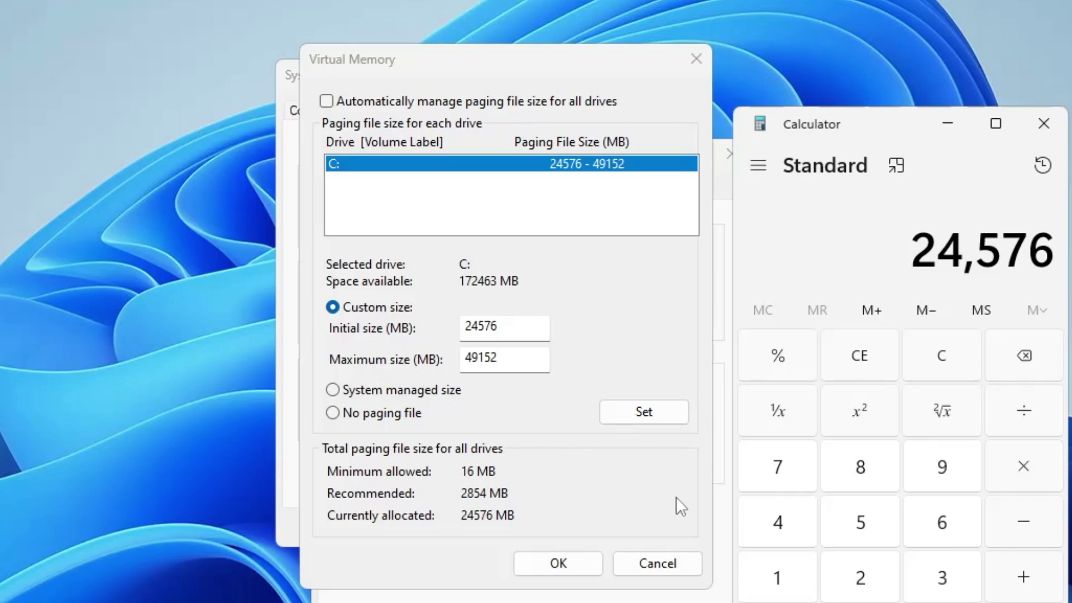
left_click(793, 584)
left_click(951, 530)
left_click(1029, 475)
left_click(790, 584)
type("02")
left_click(783, 529)
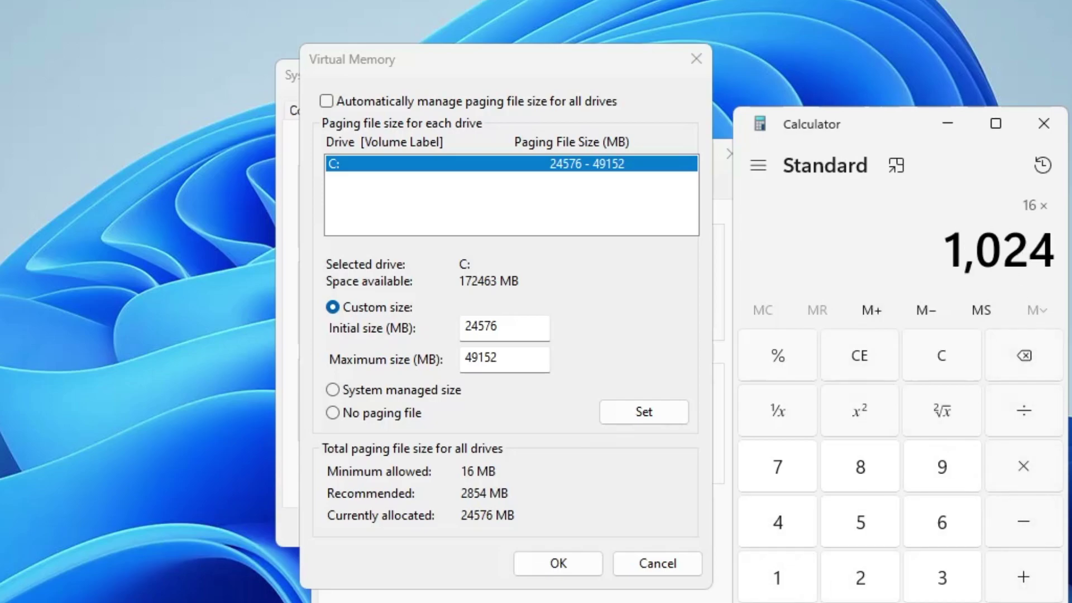
key("Return")
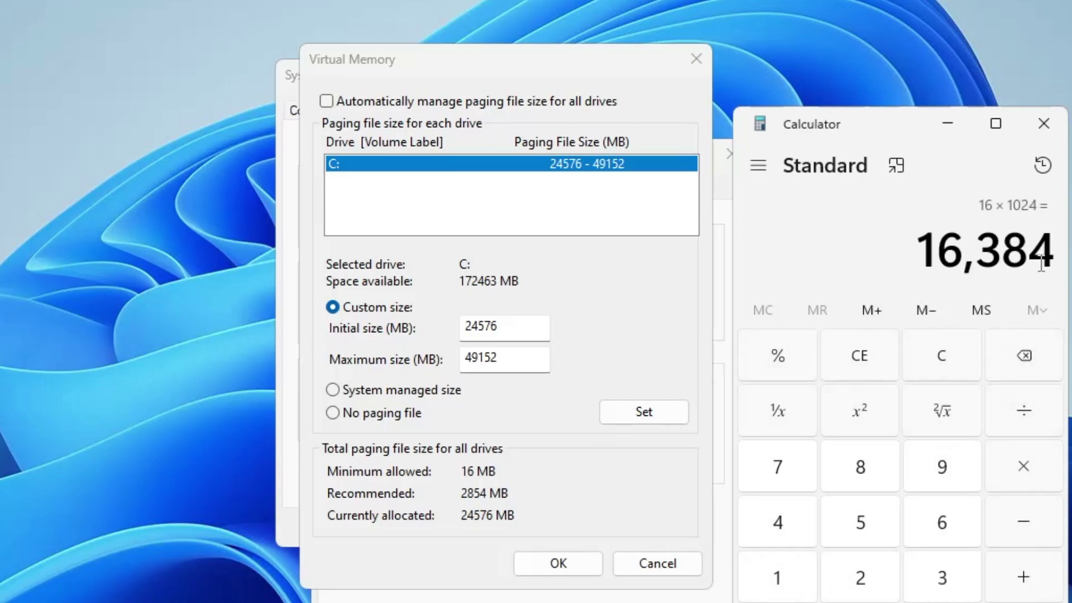
left_click(1024, 466)
left_click(942, 576)
key("Return")
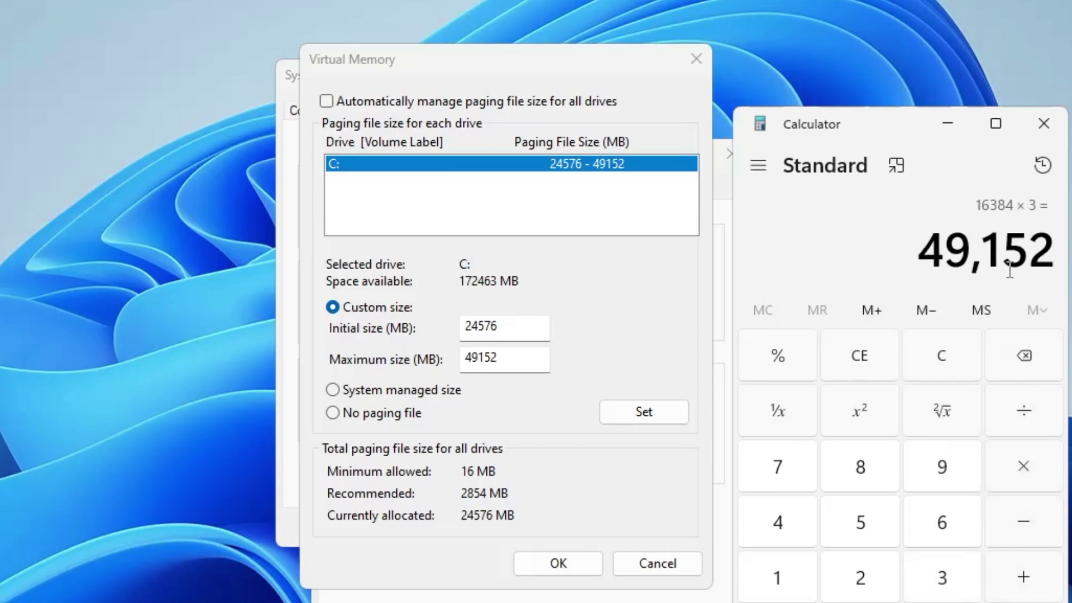
Step: Set the 24576–49152 MB paging file on C:, confirm all dialogs, and close Calculator
left_click(521, 359)
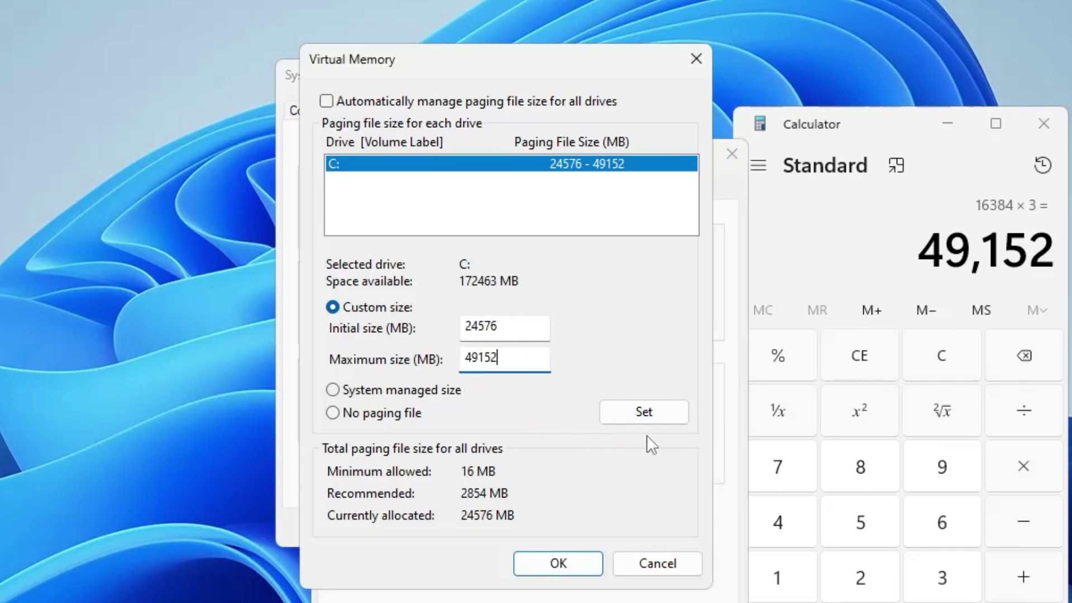
left_click(645, 421)
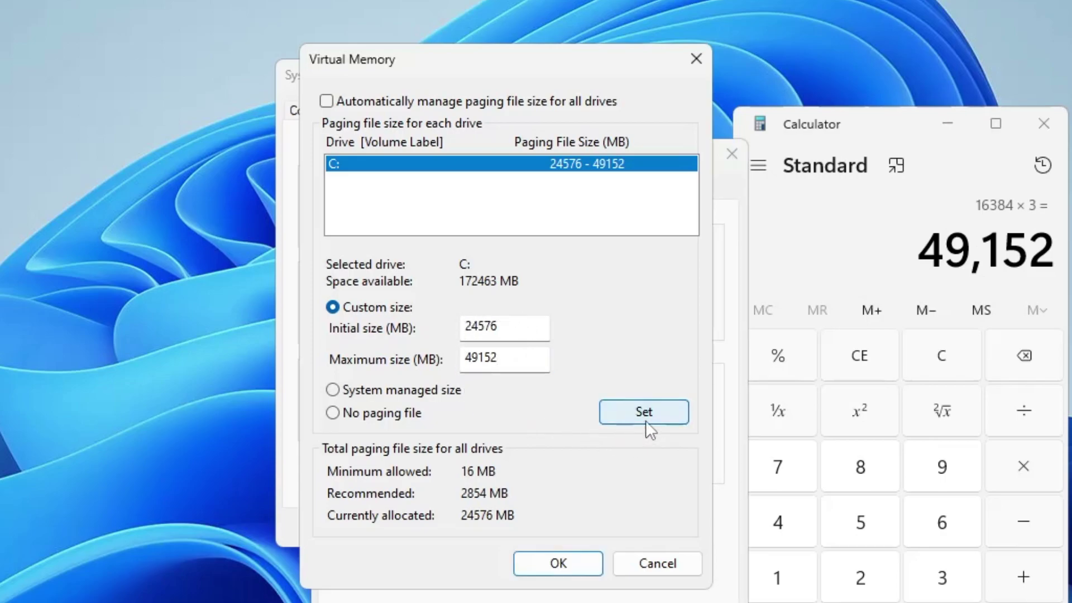
left_click(563, 565)
left_click(536, 602)
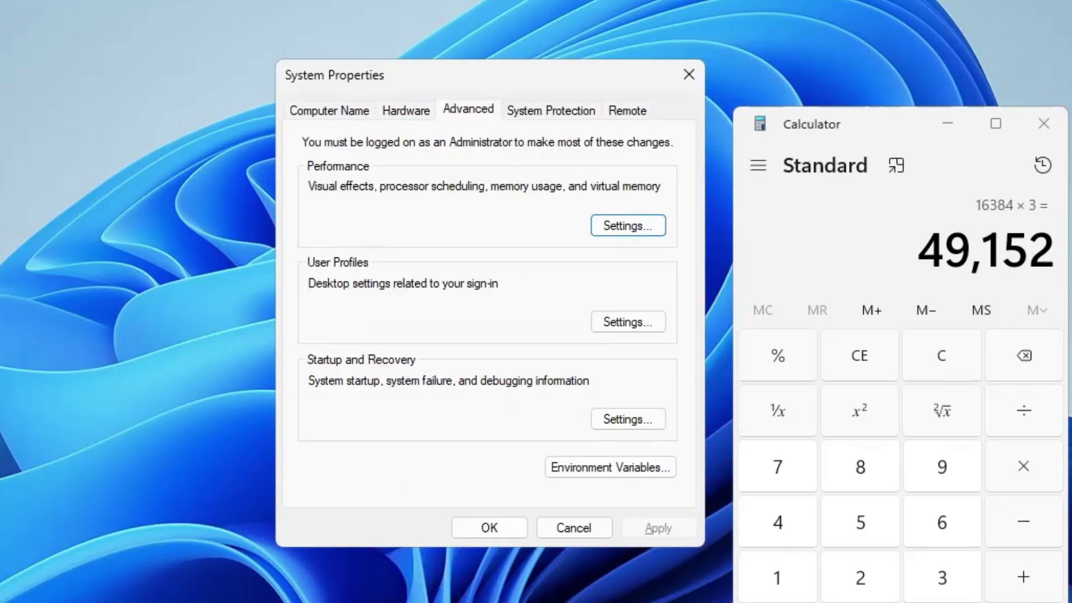
left_click(501, 534)
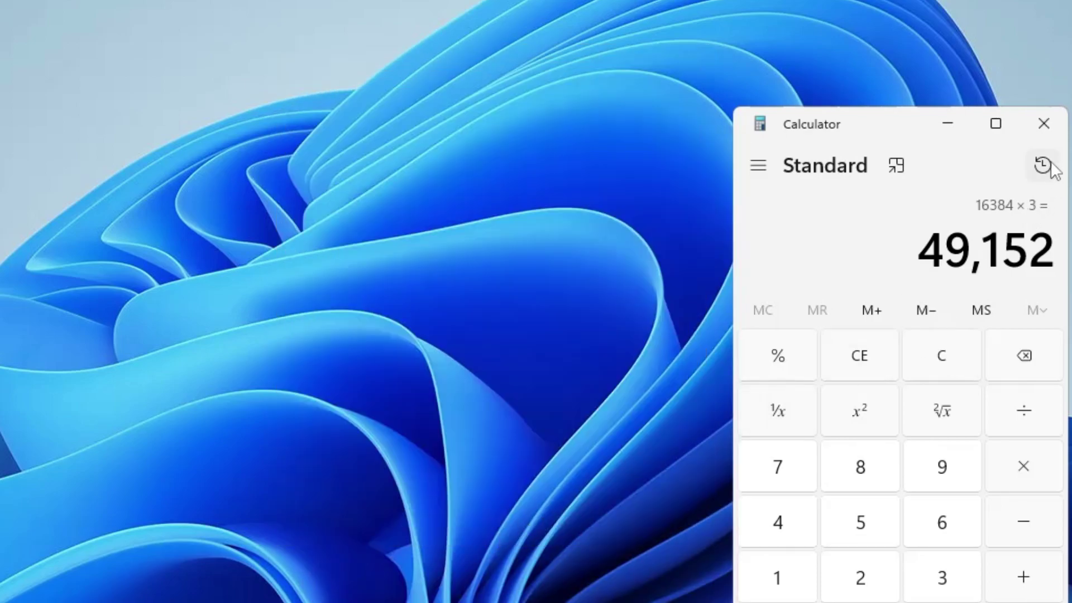
left_click(1055, 128)
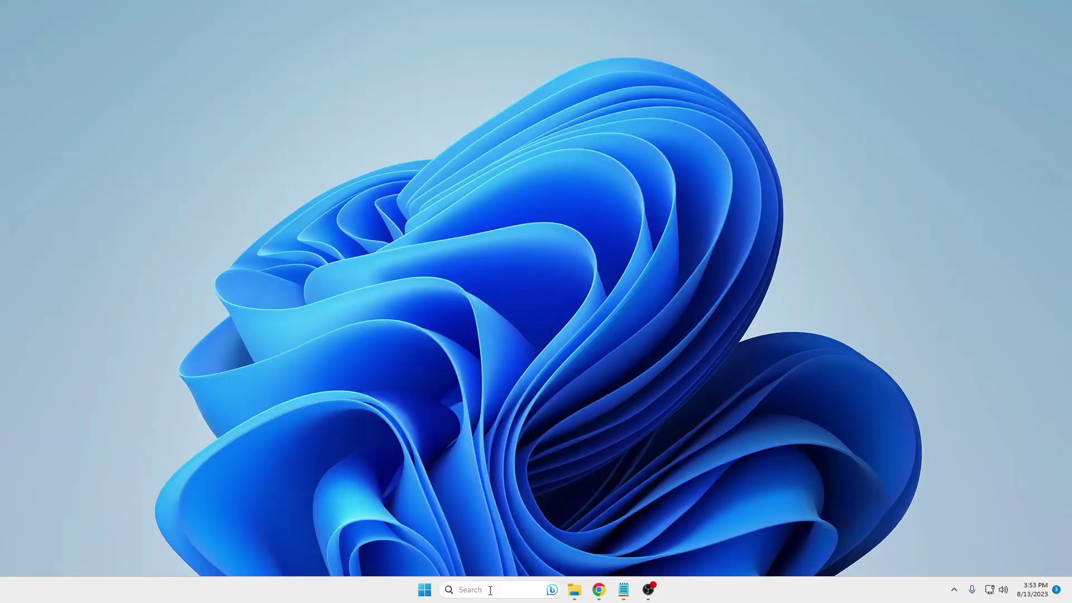
Step: Open Virus & threat protection settings via a 'virus' search and turn off cloud-delivered protection
left_click(494, 589)
type("birus")
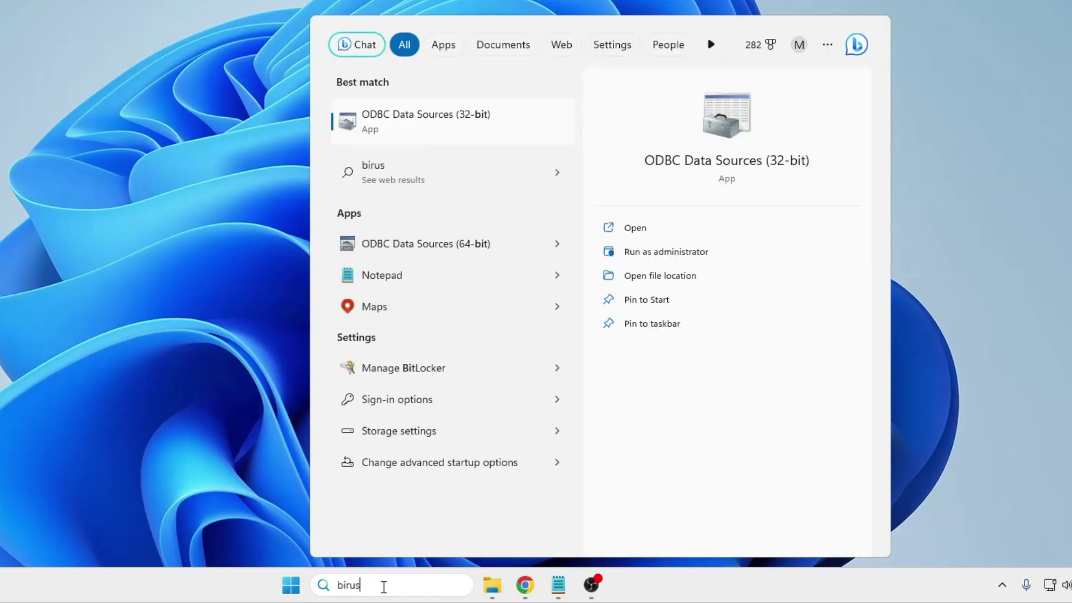
key("BackSpace")
key("BackSpace")
key("BackSpace")
key("BackSpace")
key("BackSpace")
type("virus")
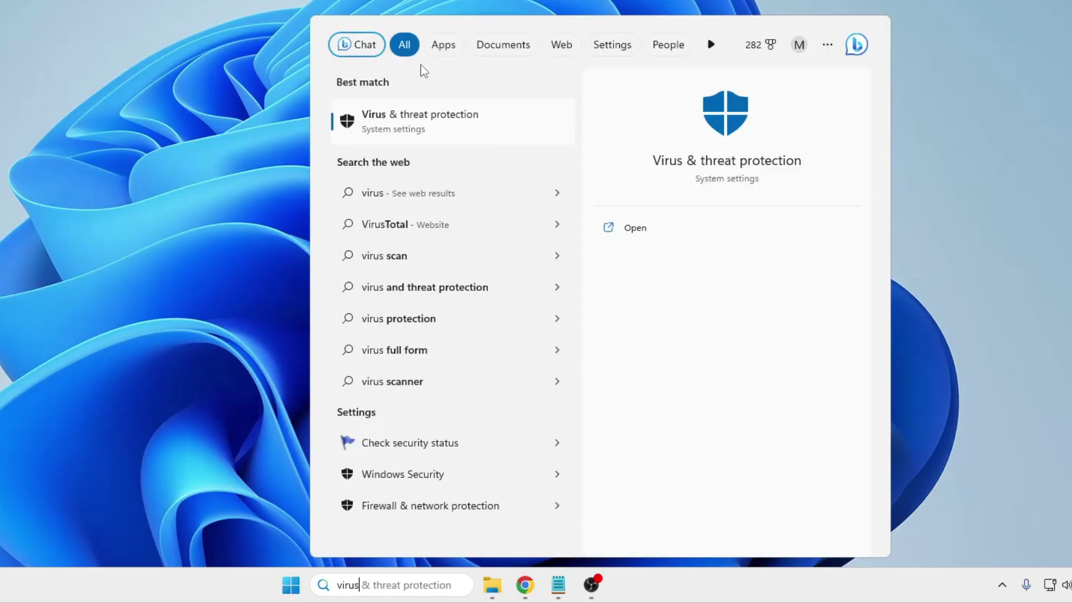
left_click(429, 125)
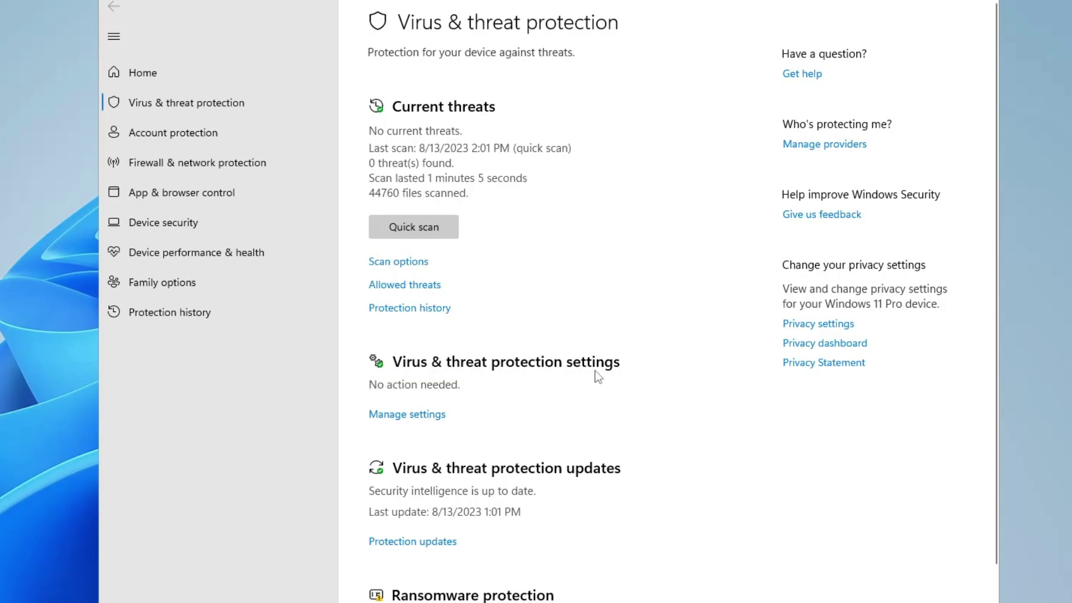
left_click(420, 418)
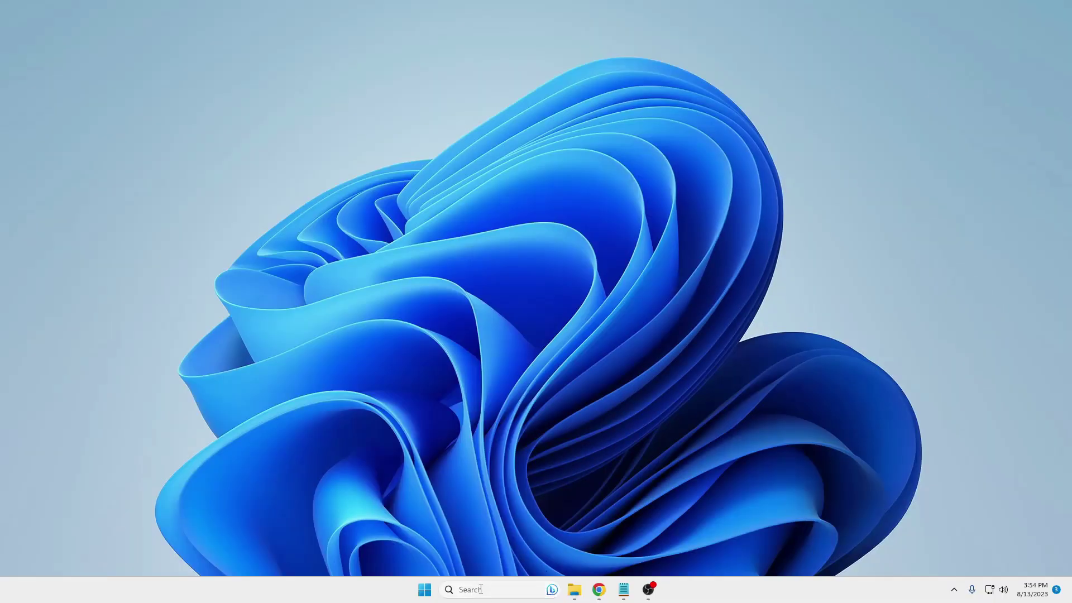
Step: Run chkdsk.exe /f /r in an administrator Command Prompt, schedule it for restart, then close it
left_click(481, 589)
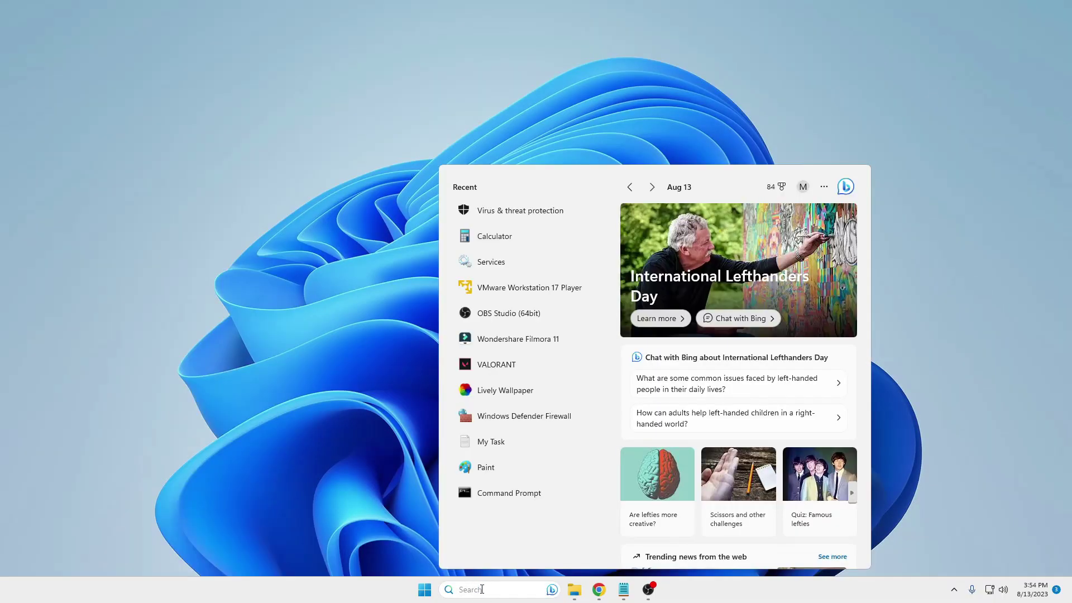
type("cmd")
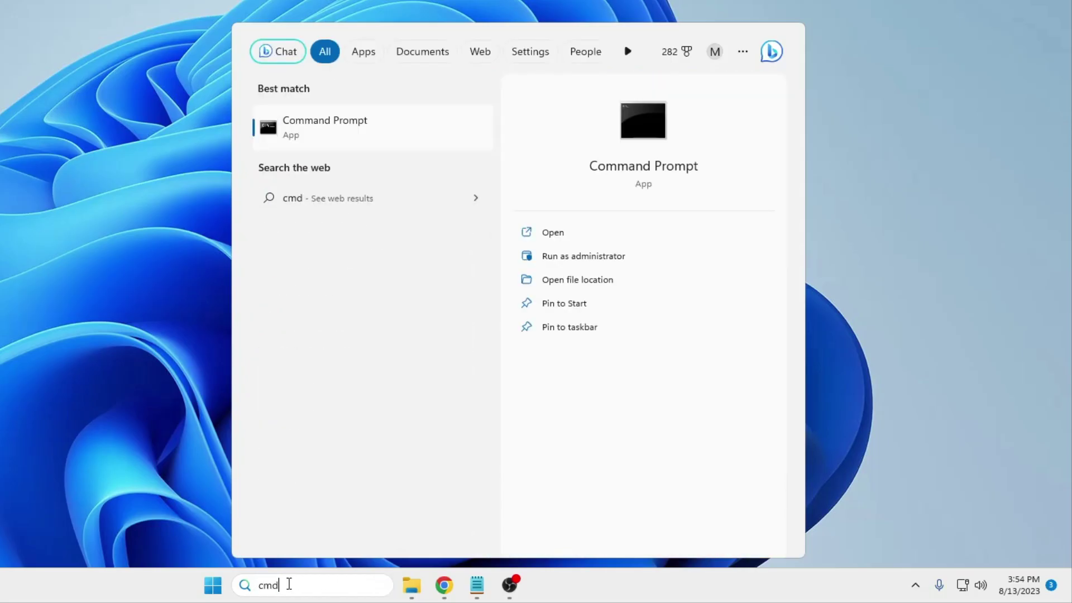
right_click(322, 133)
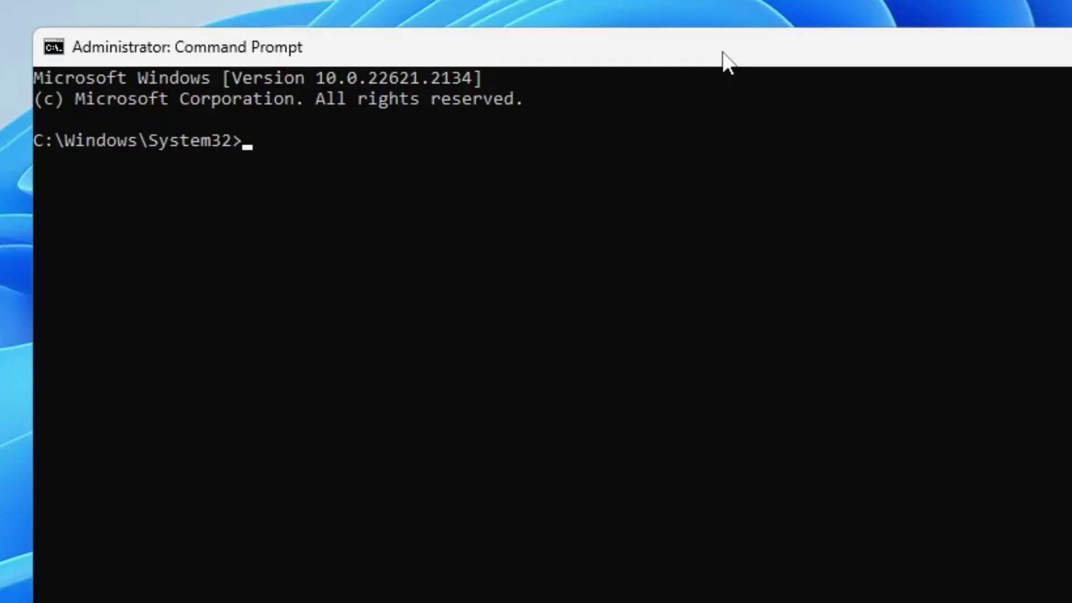
type("chkd")
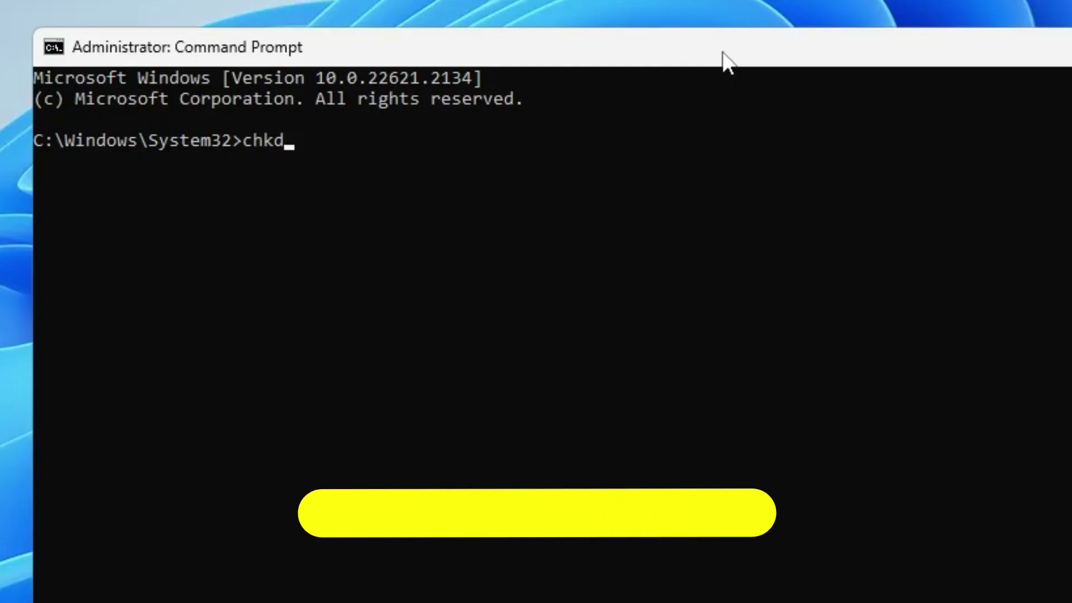
type("sk.ex")
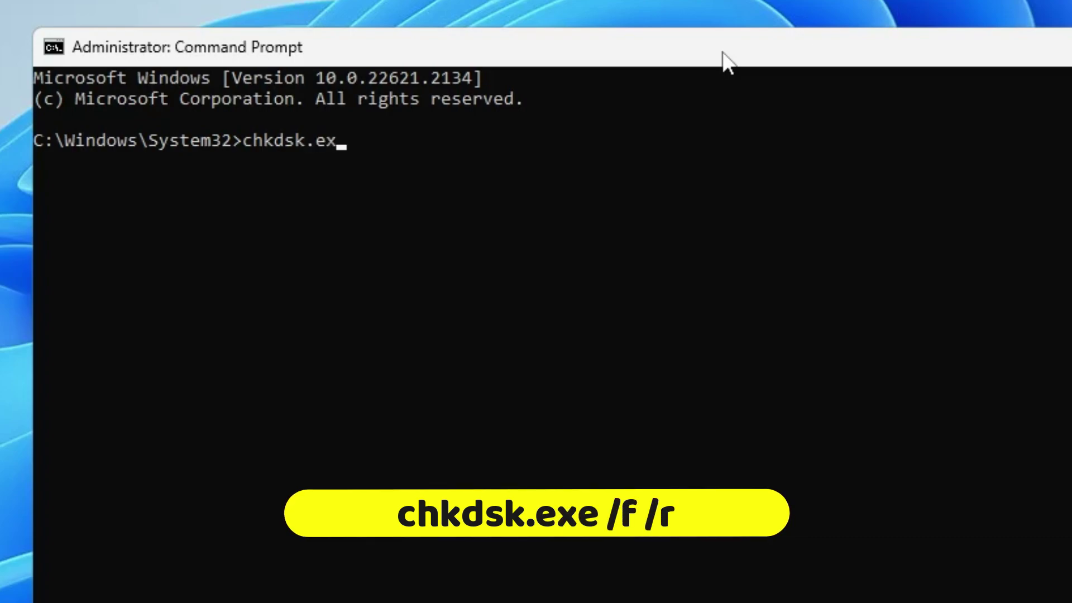
type("e /f /r")
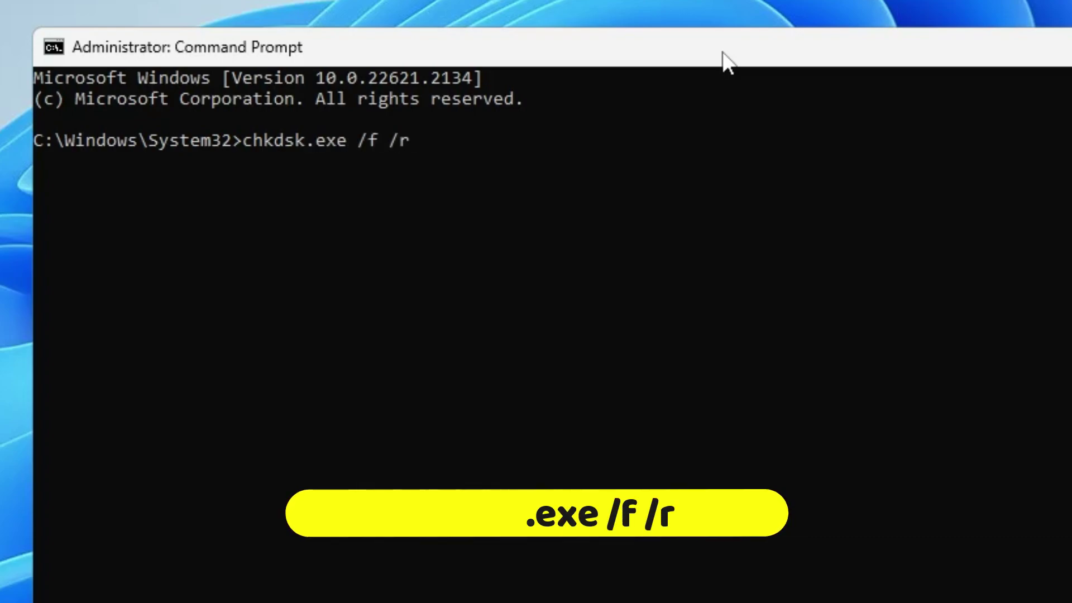
key("Return")
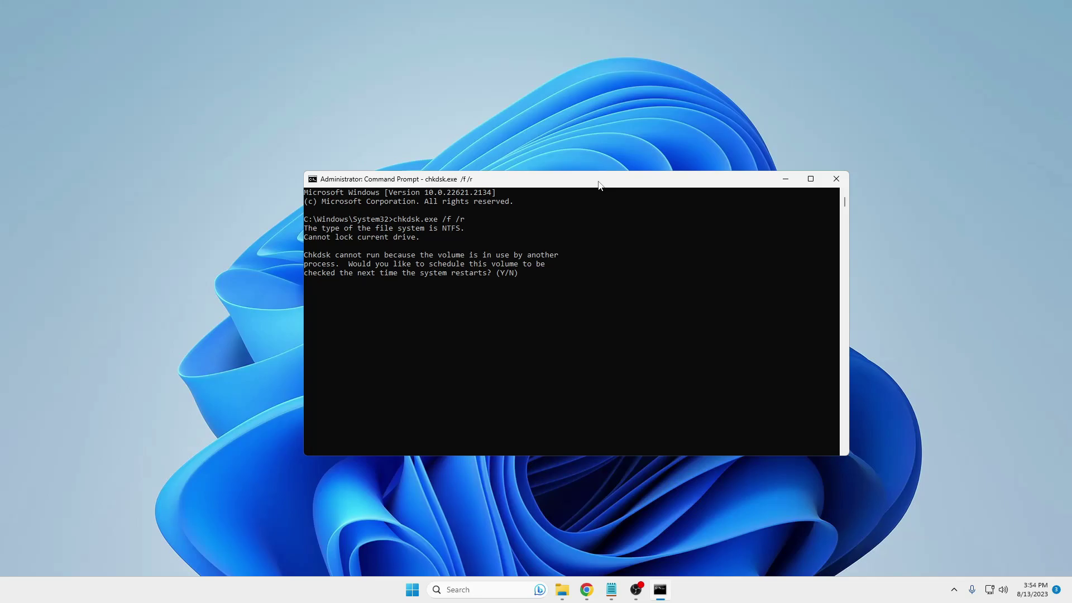
key("alt+F4")
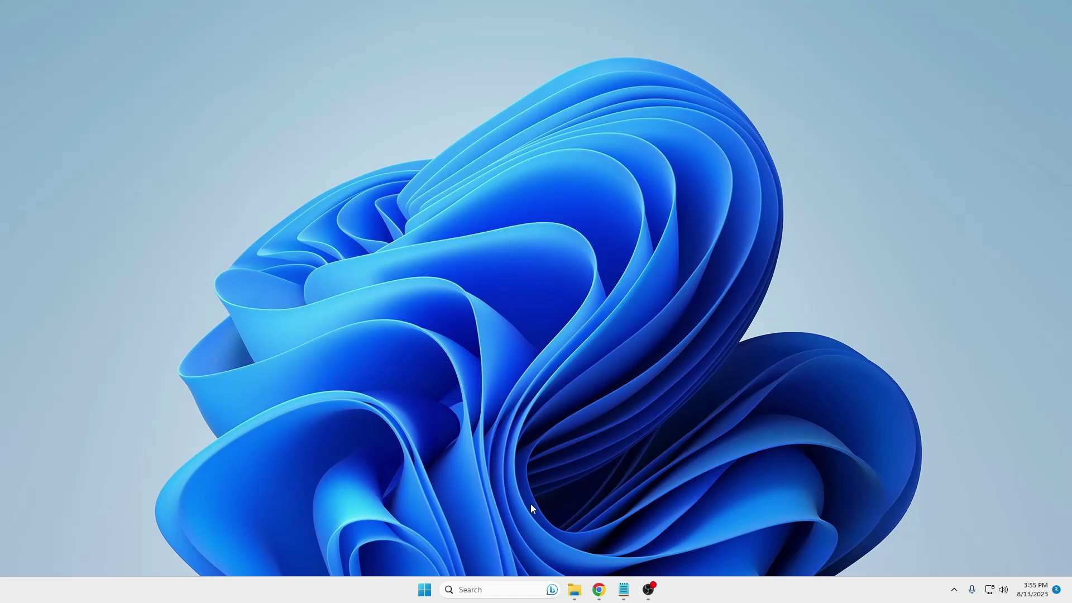
Step: Open System Information via a 'system info' search and check the BIOS date, 2/23/2023
left_click(498, 589)
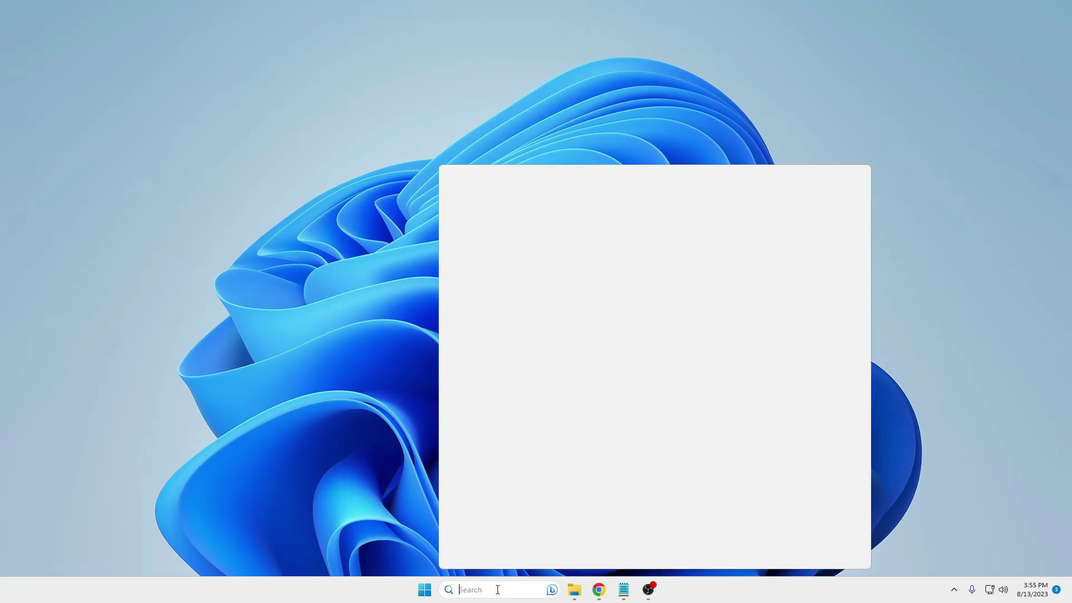
type("syste")
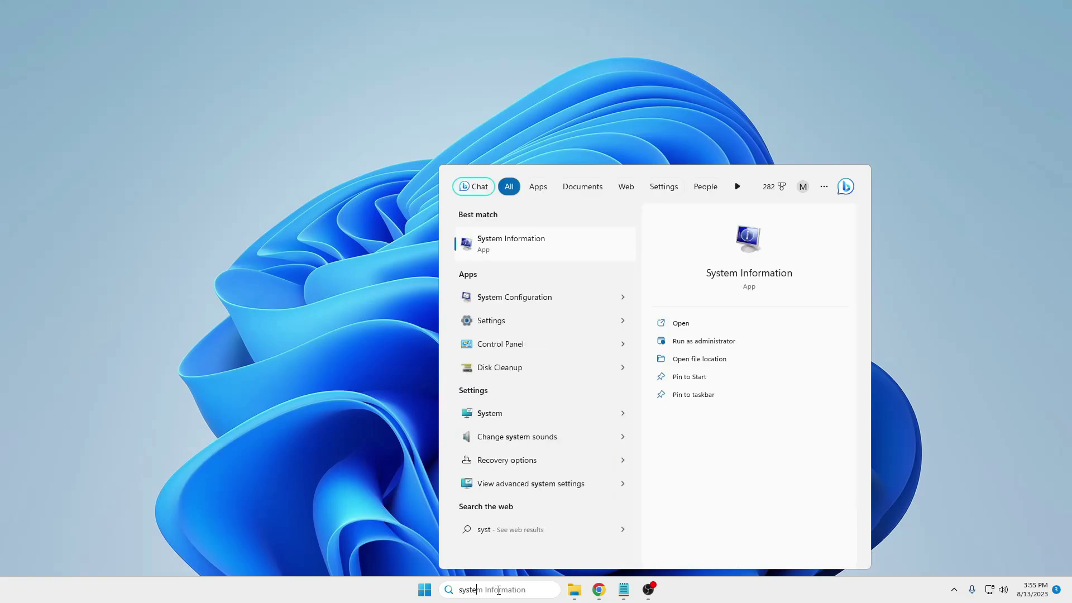
type("m info")
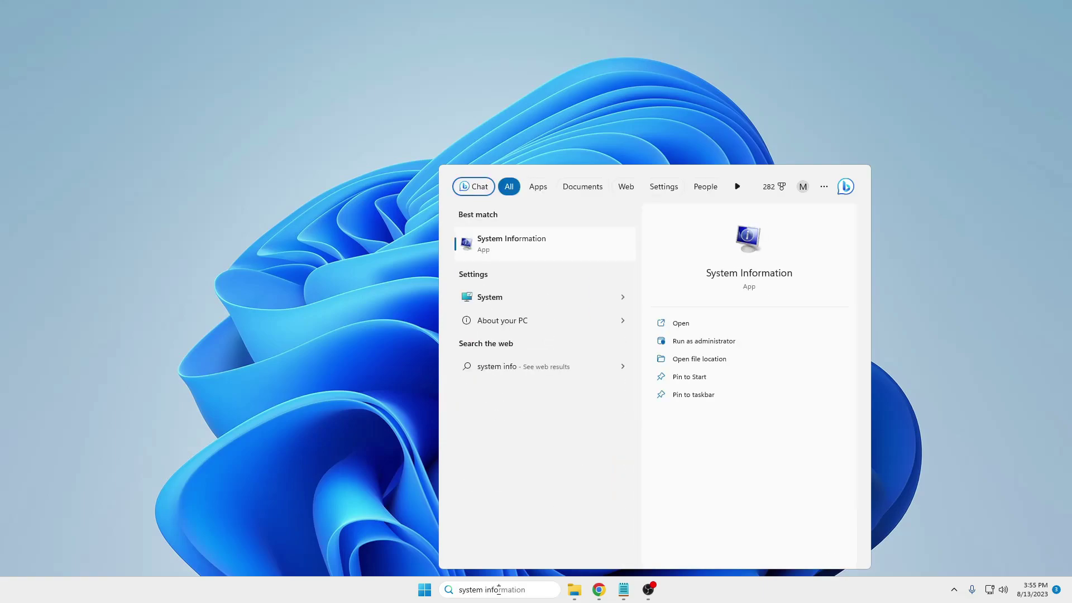
left_click(510, 252)
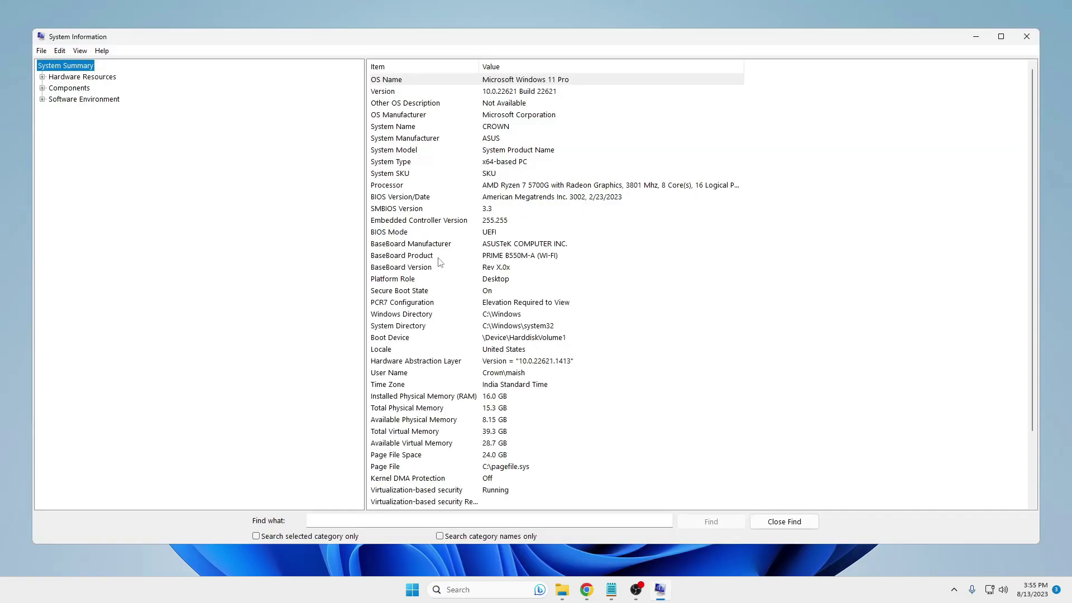